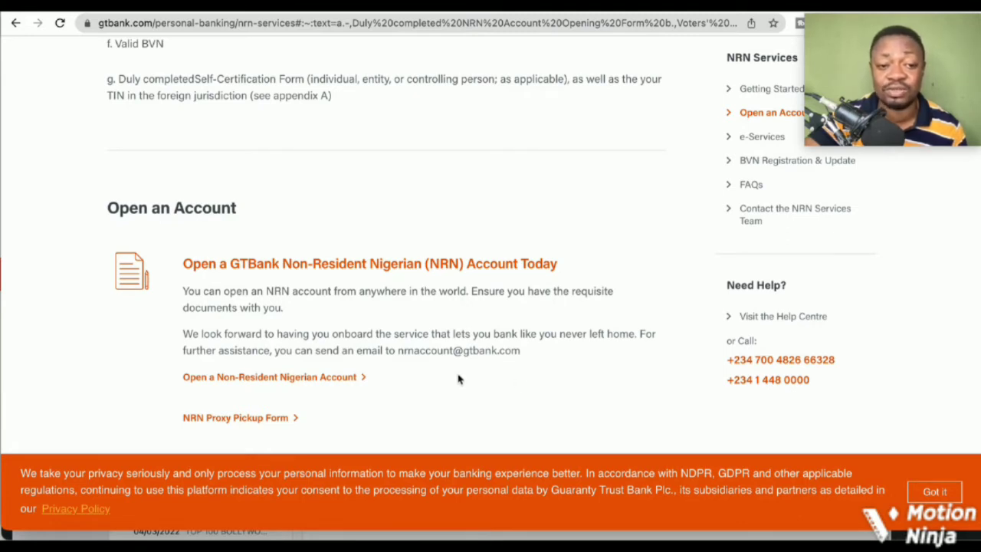
Choose 'Open a Non-Resident Nigerian Account', then 'Open Account Now!' to launch the form
left_click(345, 381)
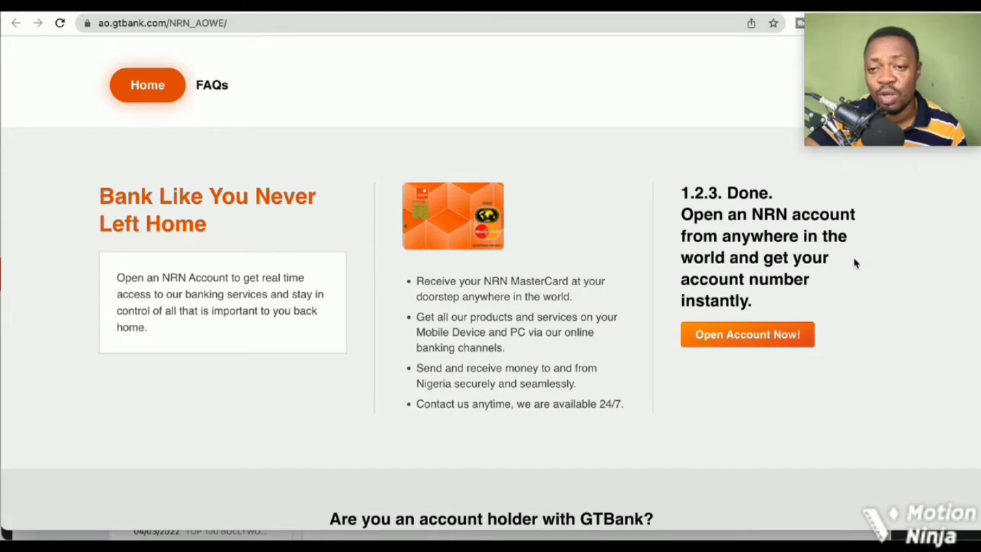
left_click(765, 342)
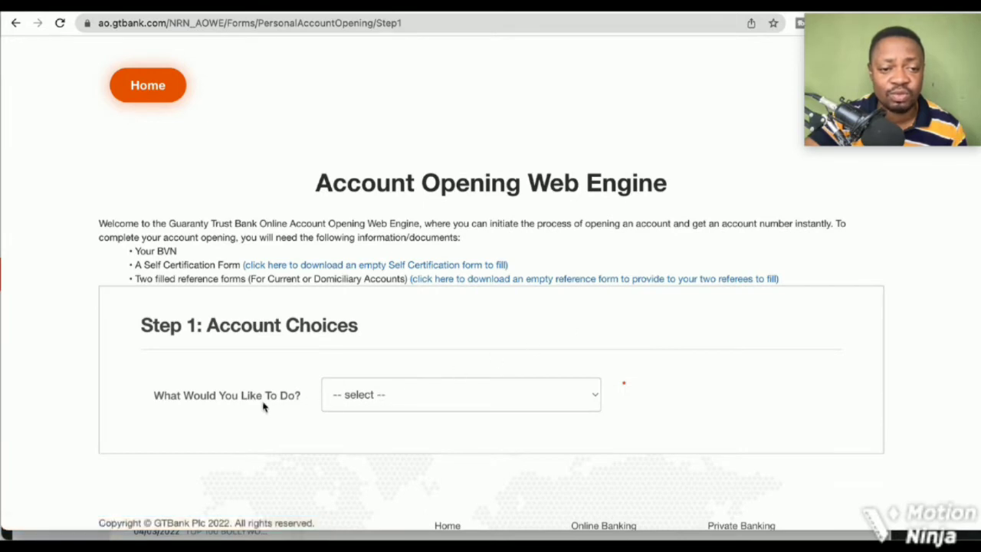
Select 'Open a New Account' under What Would You Like To Do? and scroll to BVN Validation
left_click(403, 401)
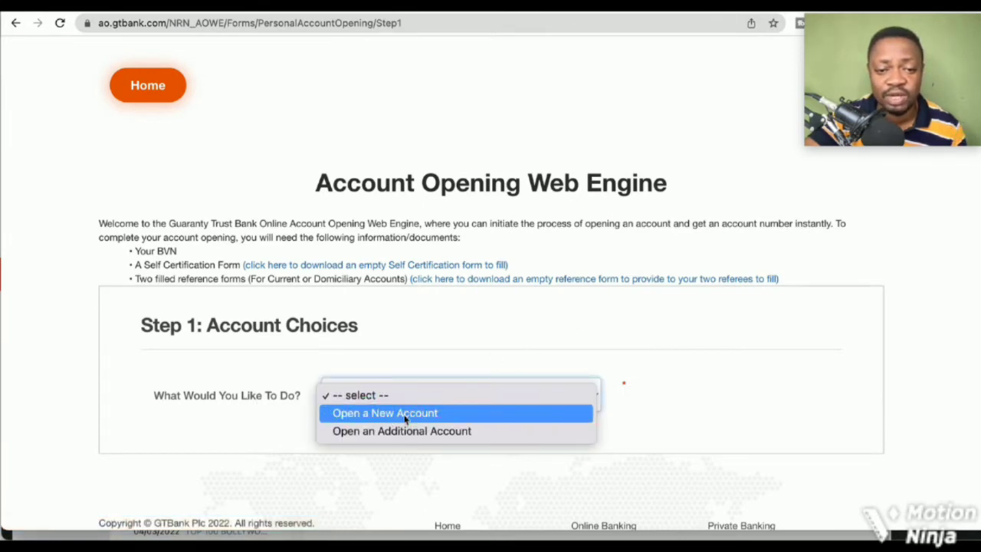
left_click(410, 417)
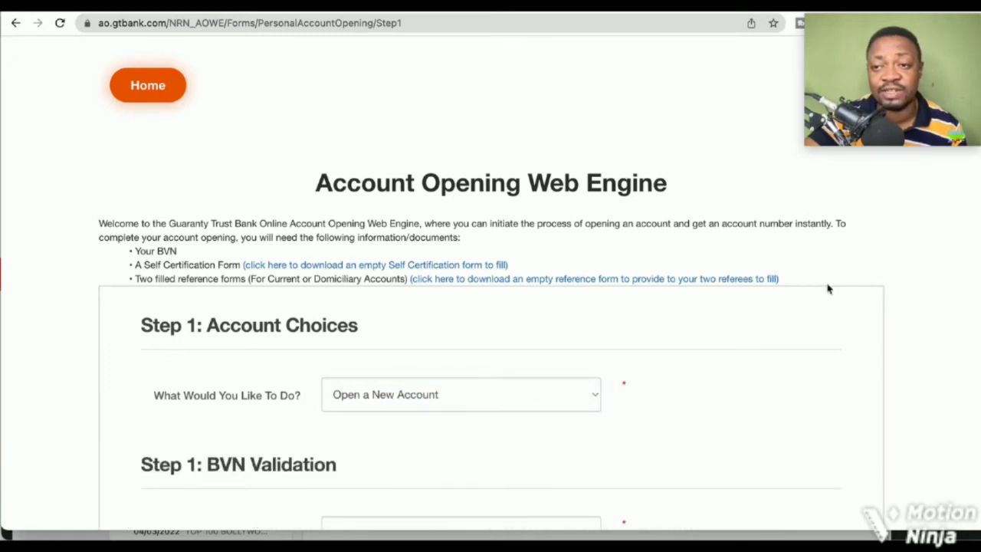
scroll(972, 223, "down", 2)
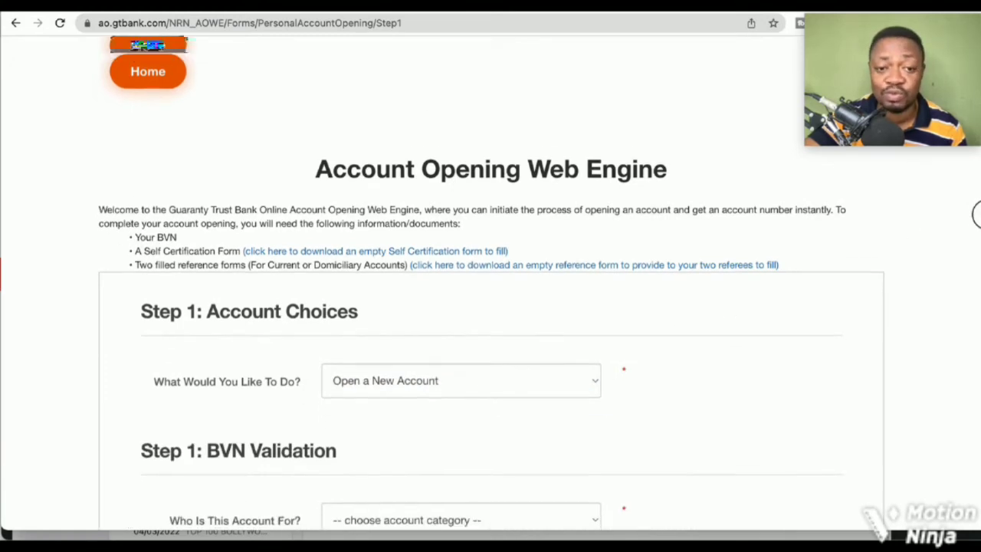
scroll(974, 252, "down", 2)
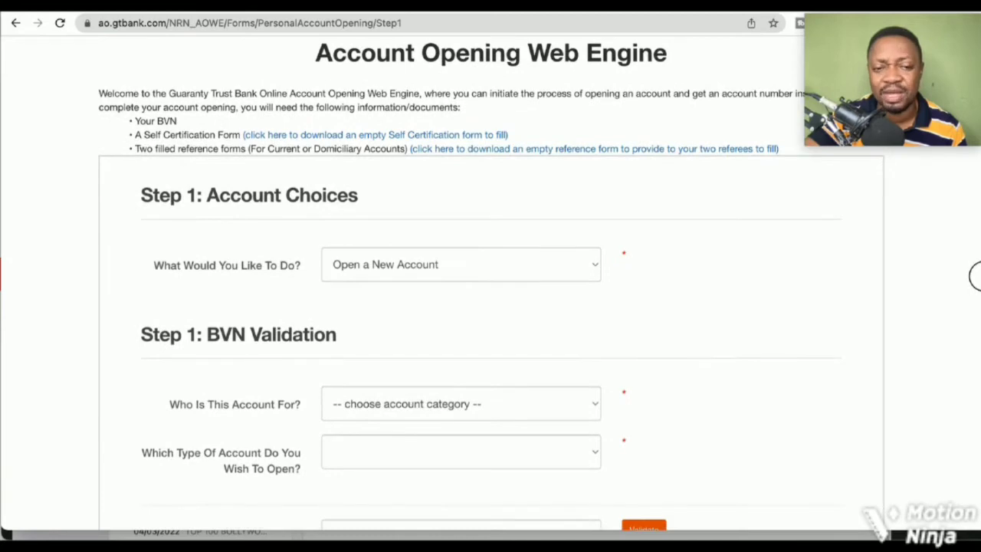
scroll(971, 276, "down", 1)
scroll(973, 289, "down", 2)
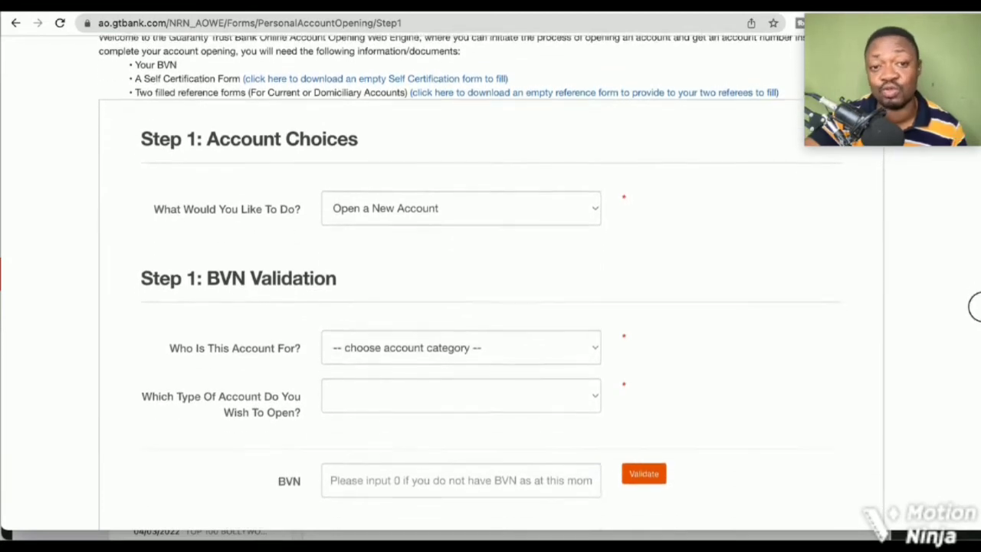
scroll(975, 322, "down", 1)
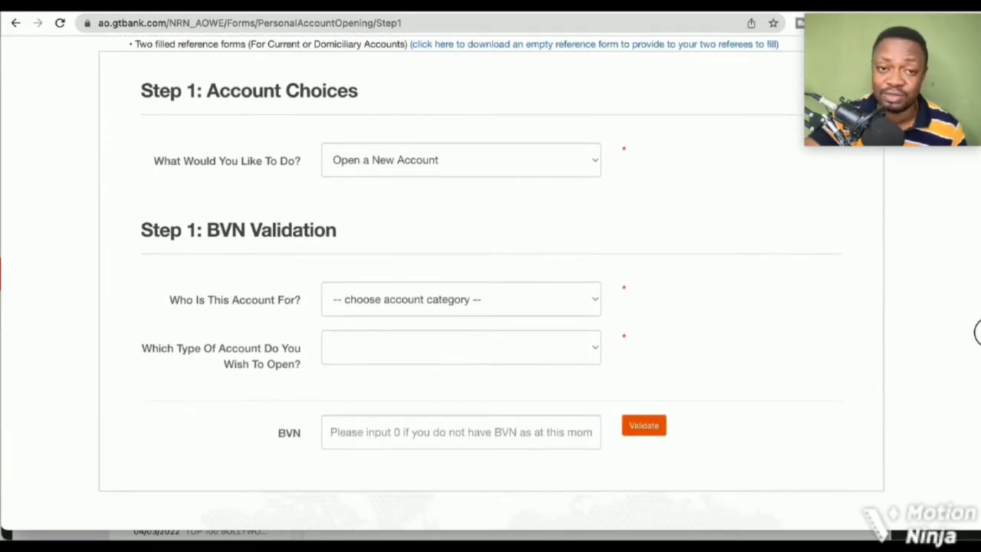
scroll(976, 337, "down", 1)
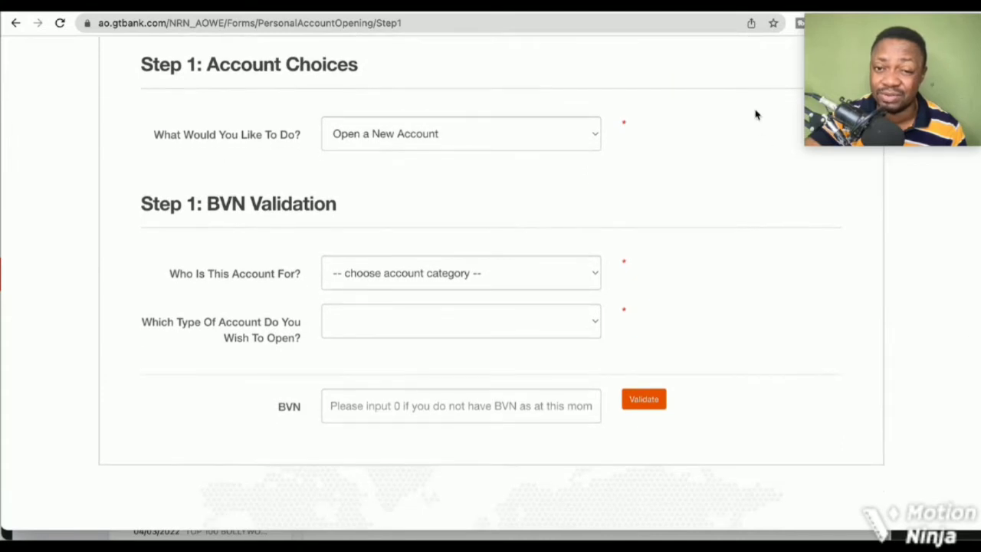
left_click(593, 141)
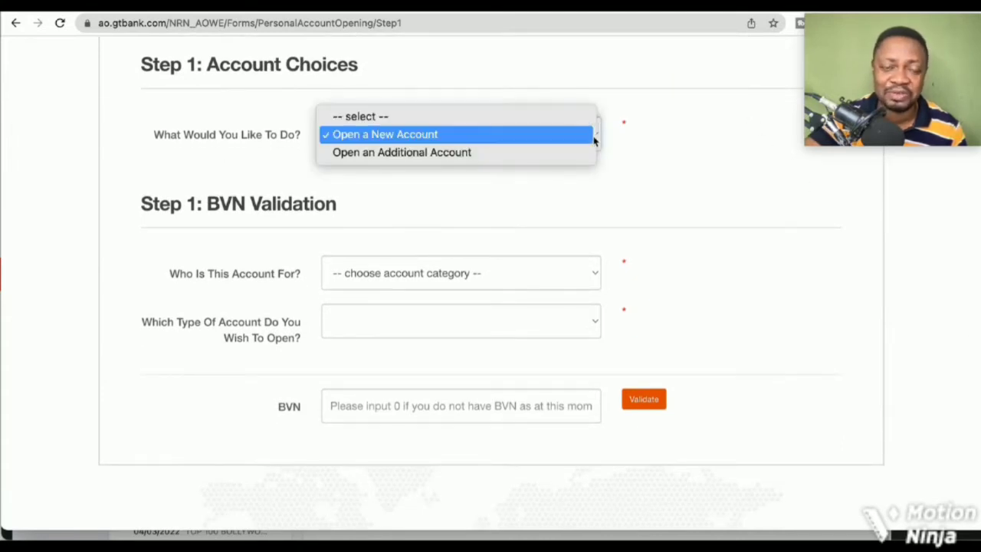
left_click(644, 134)
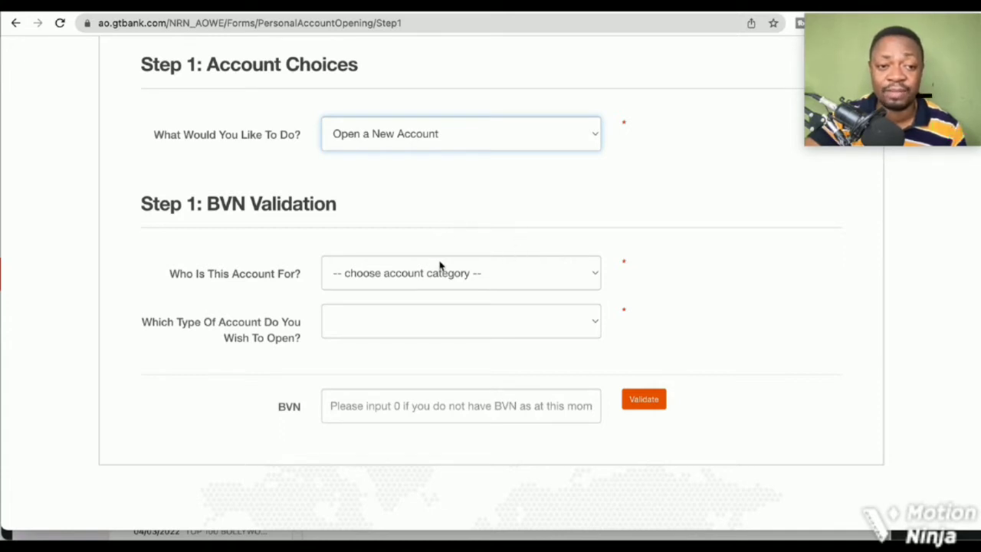
Set 'Who Is This Account For?' to Self and the account type to Current
left_click(506, 277)
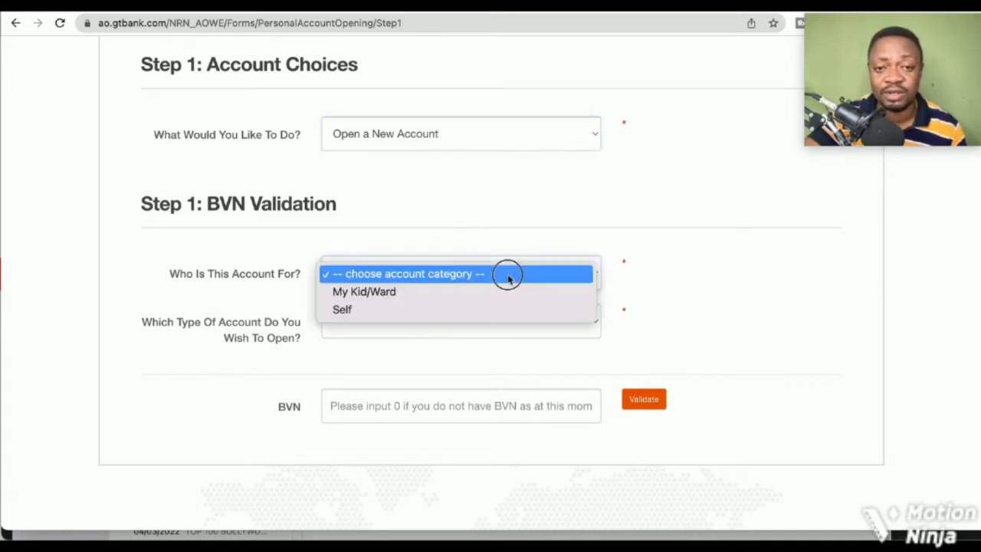
left_click(390, 316)
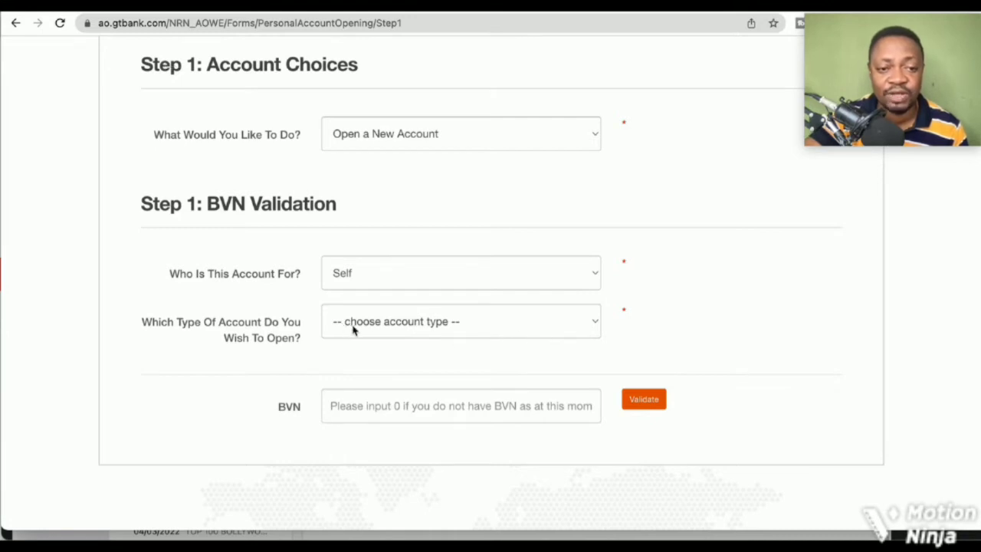
left_click(469, 330)
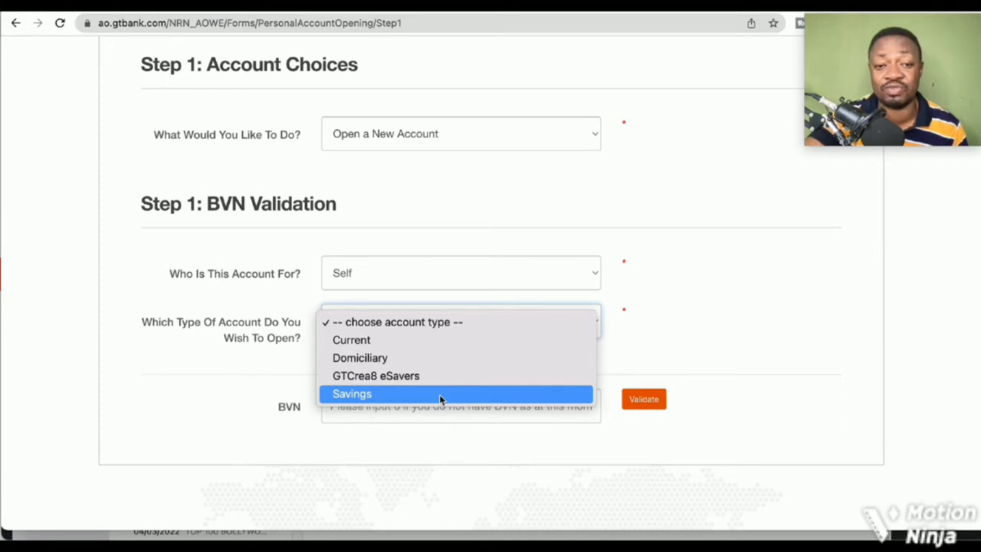
left_click(407, 344)
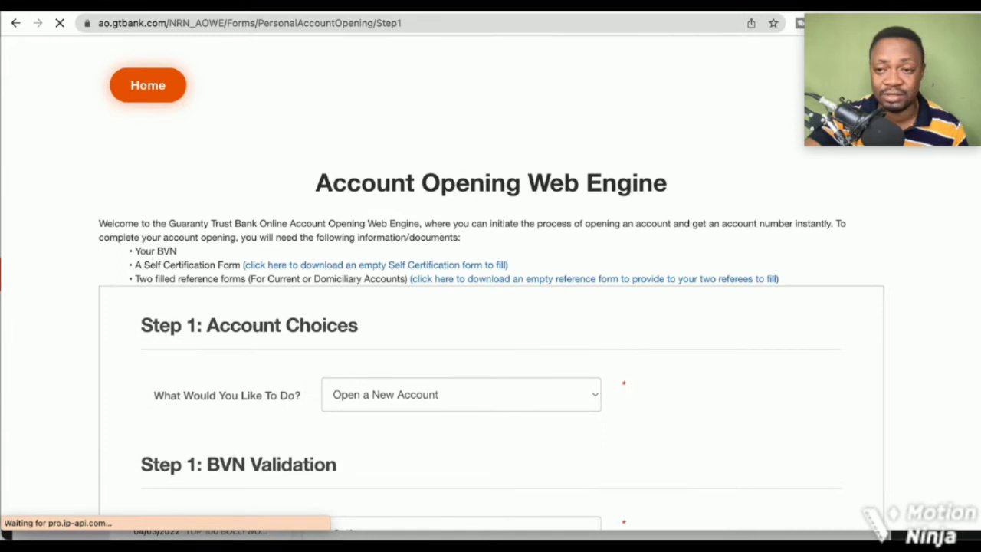
scroll(978, 264, "down", 5)
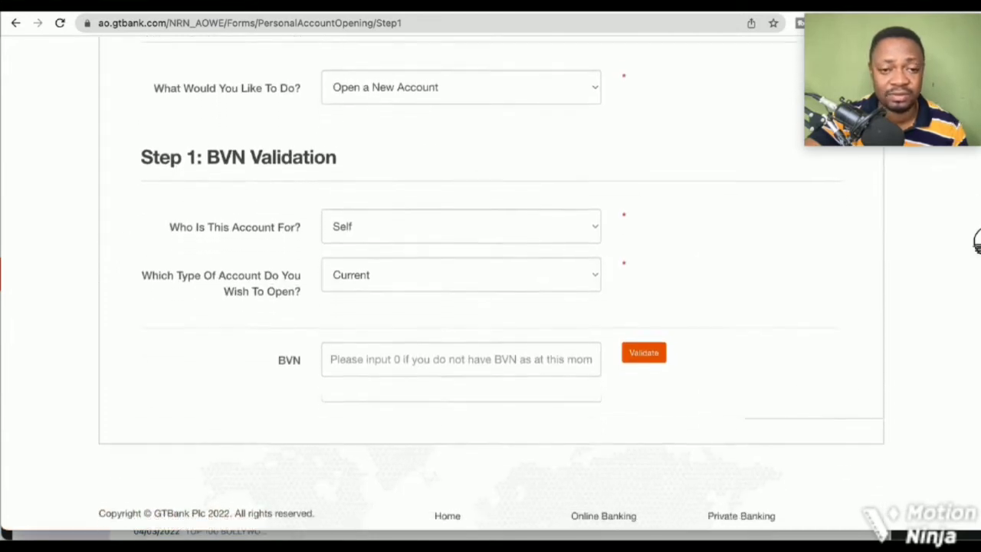
scroll(978, 265, "down", 1)
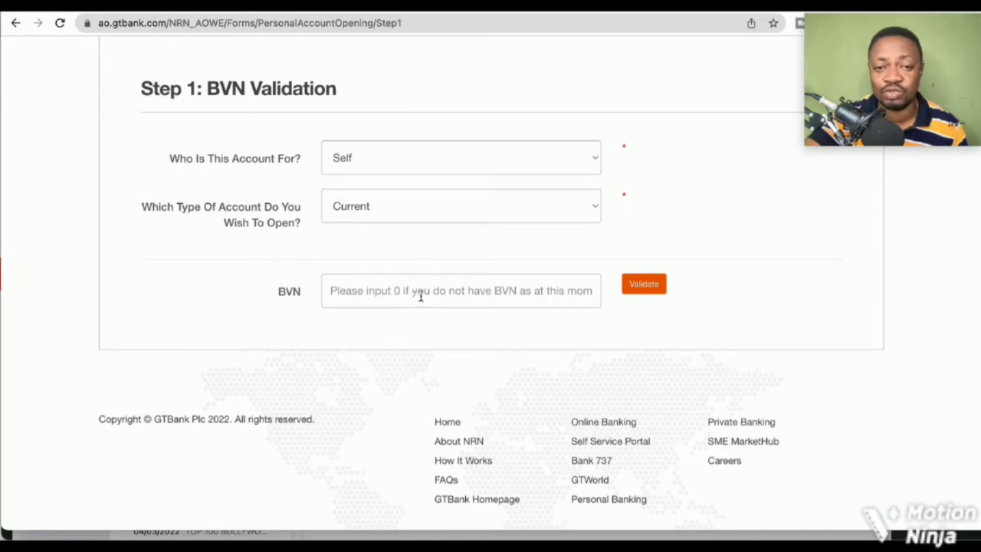
Validate BVN 0 and dismiss the alert that BVN details are unavailable
left_click(524, 298)
type("0")
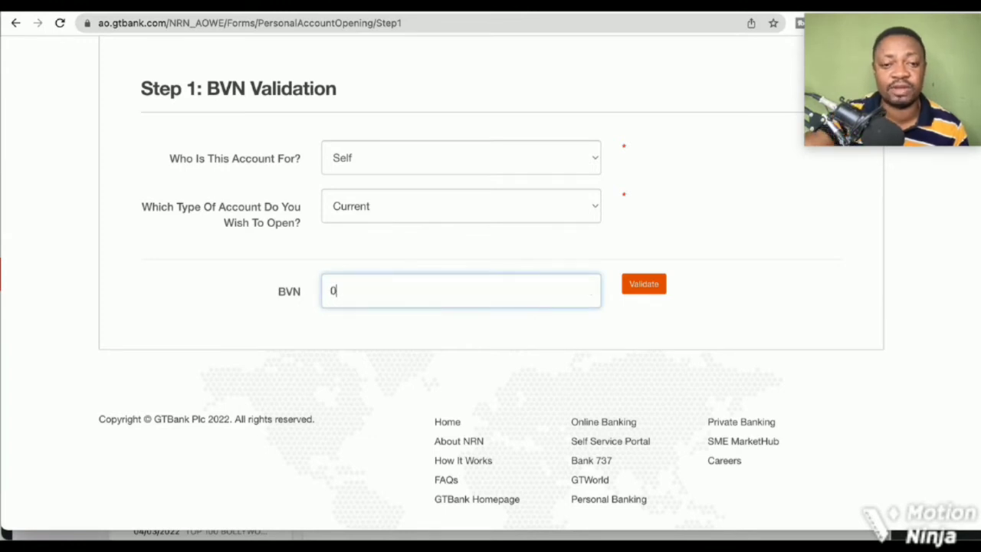
left_click(651, 288)
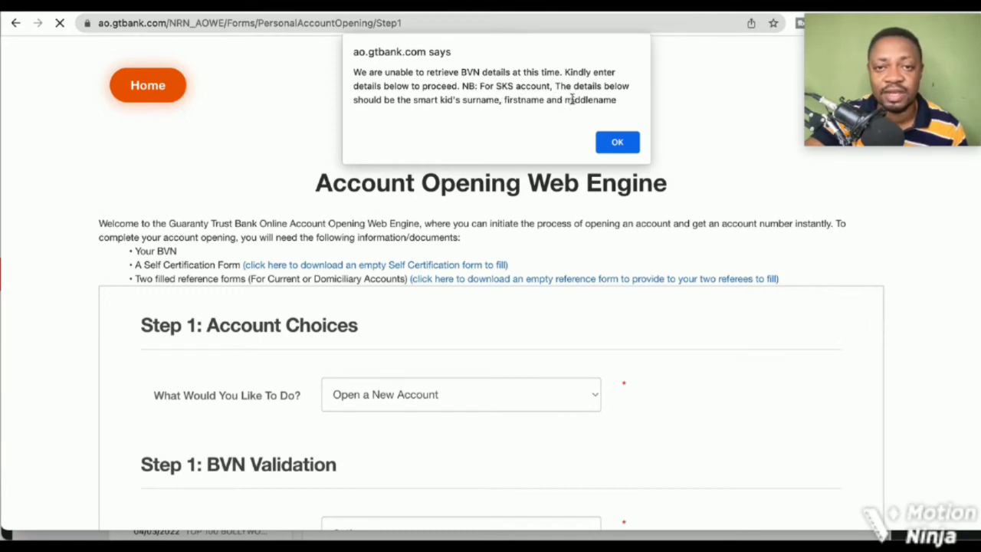
left_click(633, 145)
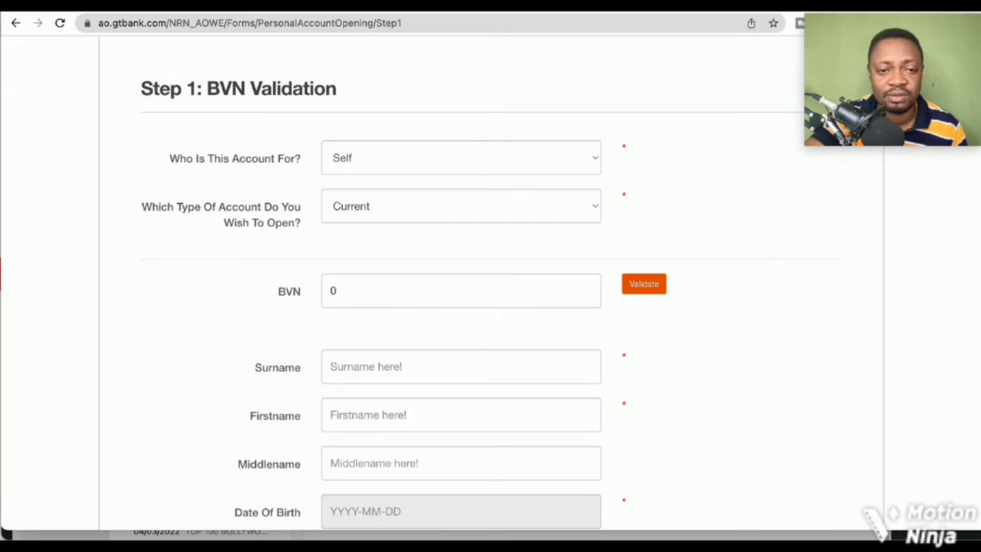
Enter the applicant's surname, first name and middle name into the three name fields
scroll(975, 200, "down", 3)
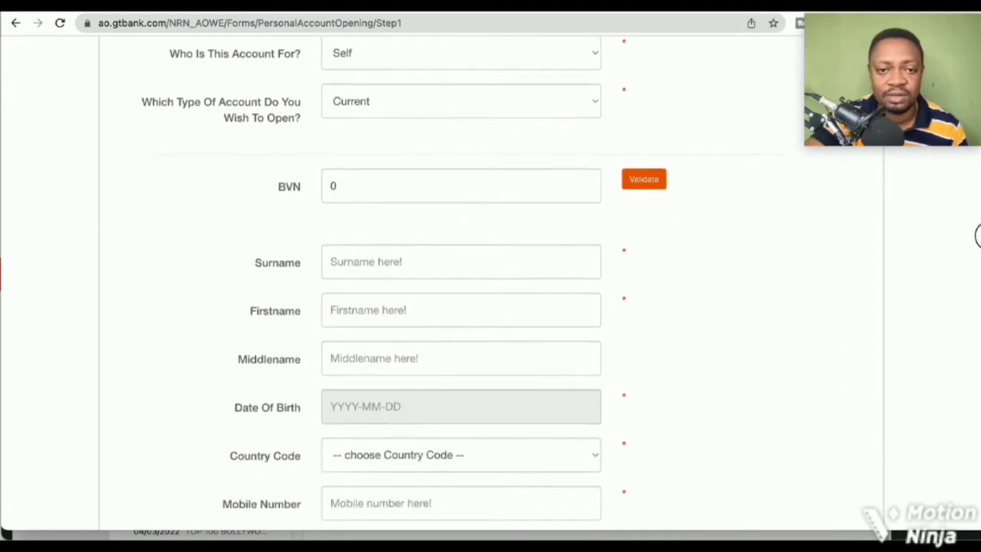
scroll(881, 249, "down", 1)
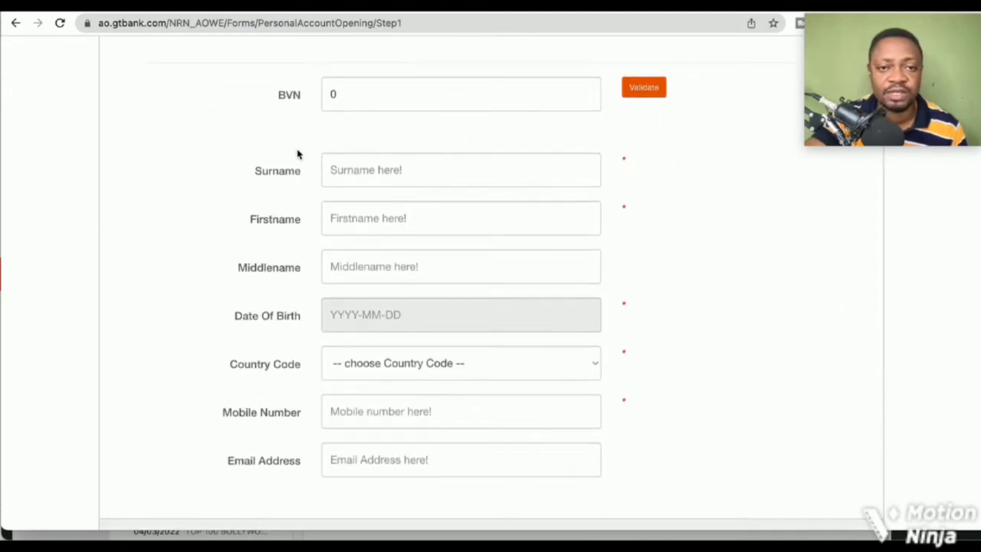
left_click(347, 175)
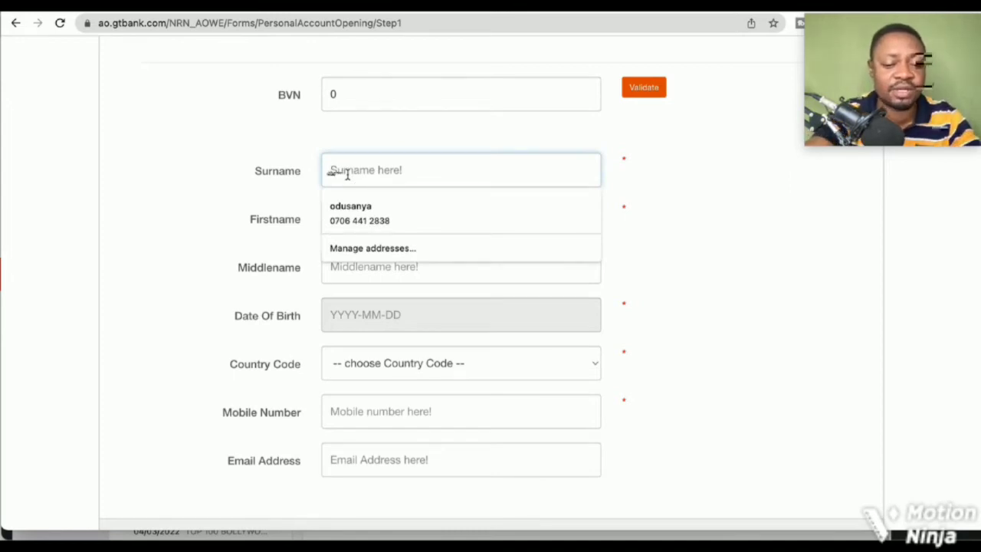
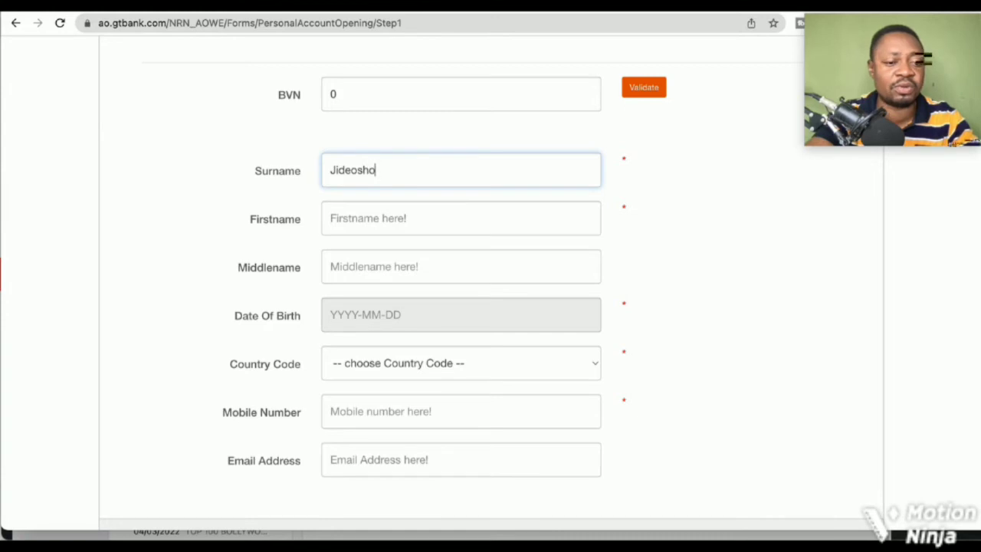
left_click(461, 219)
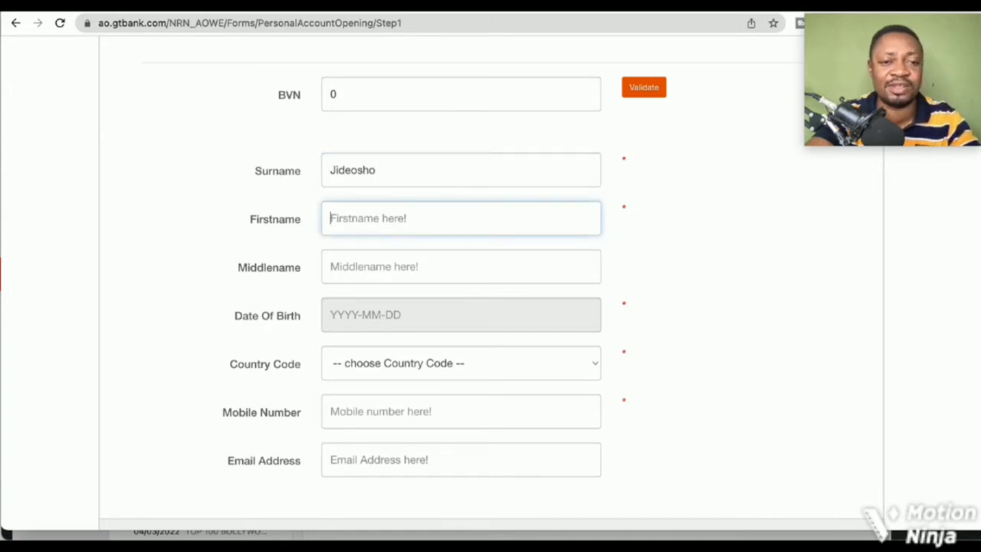
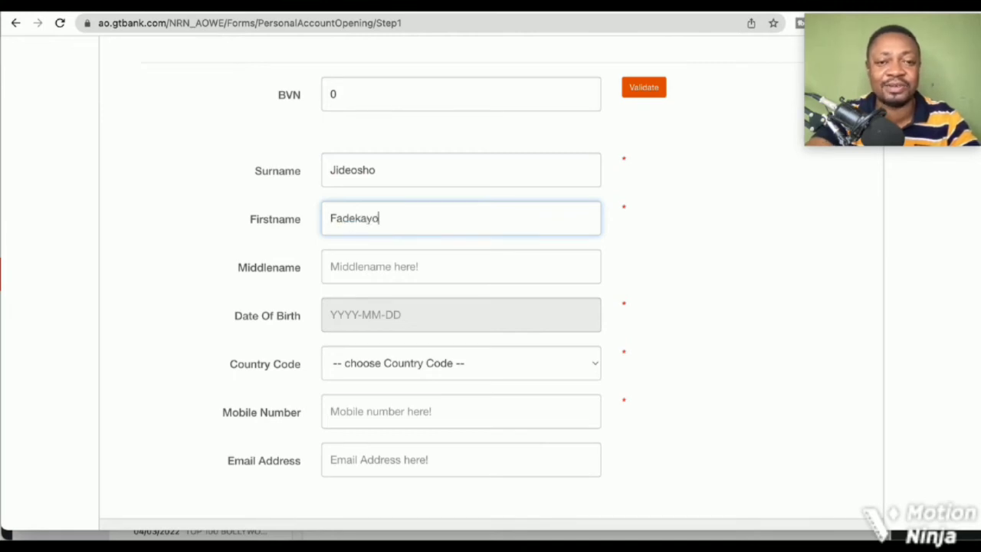
left_click(332, 266)
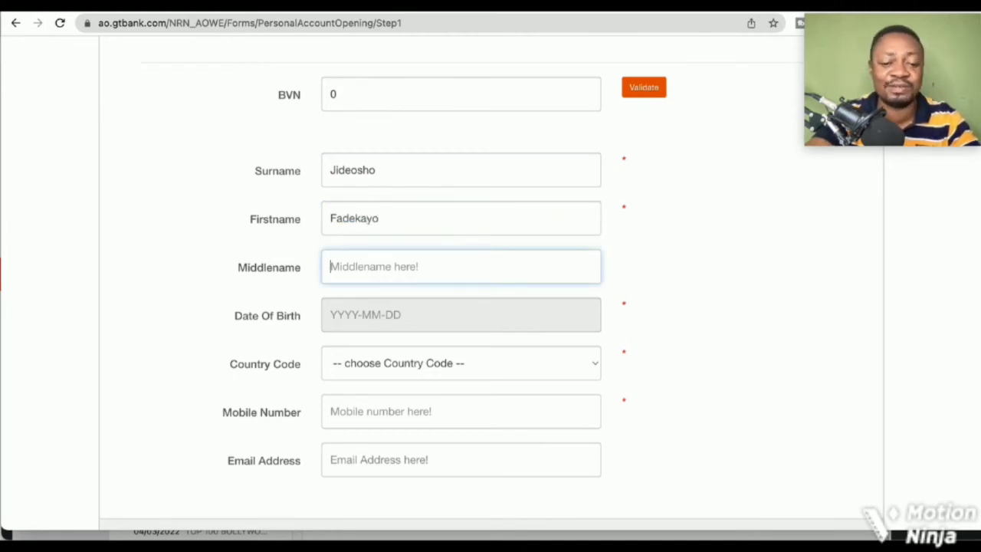
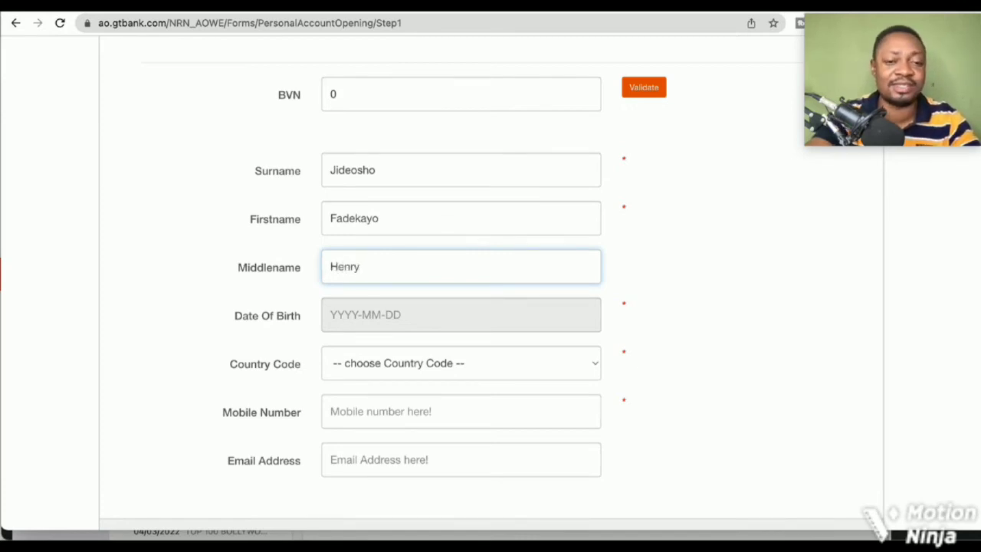
key("Tab")
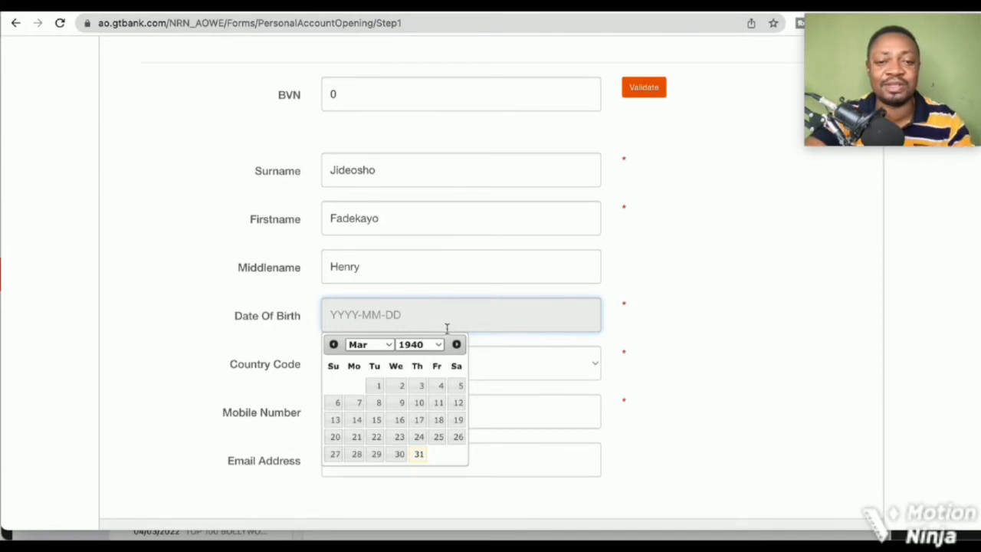
Set the date of birth to 1950-03-01 and the country code to +374 - ARGENTINA
left_click(438, 344)
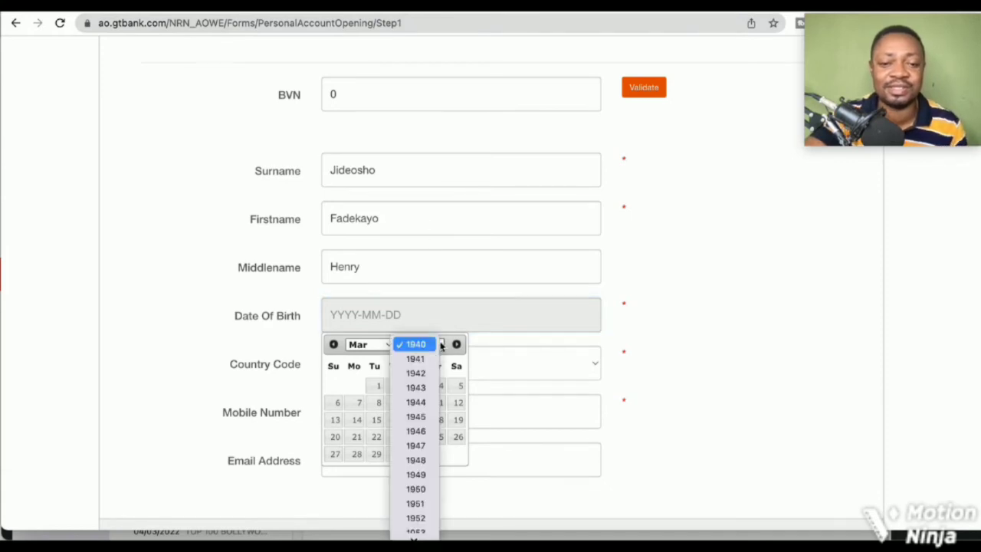
left_click(433, 490)
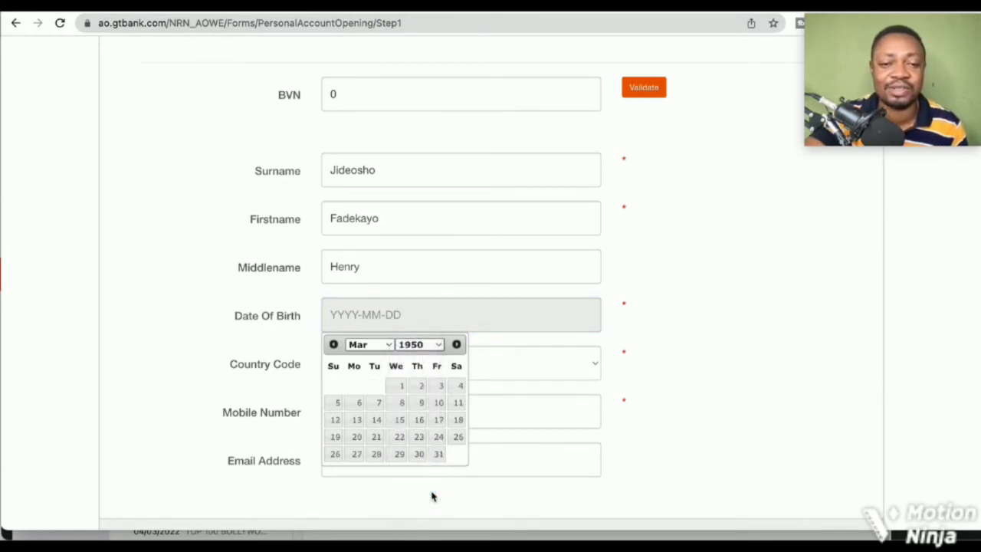
left_click(402, 388)
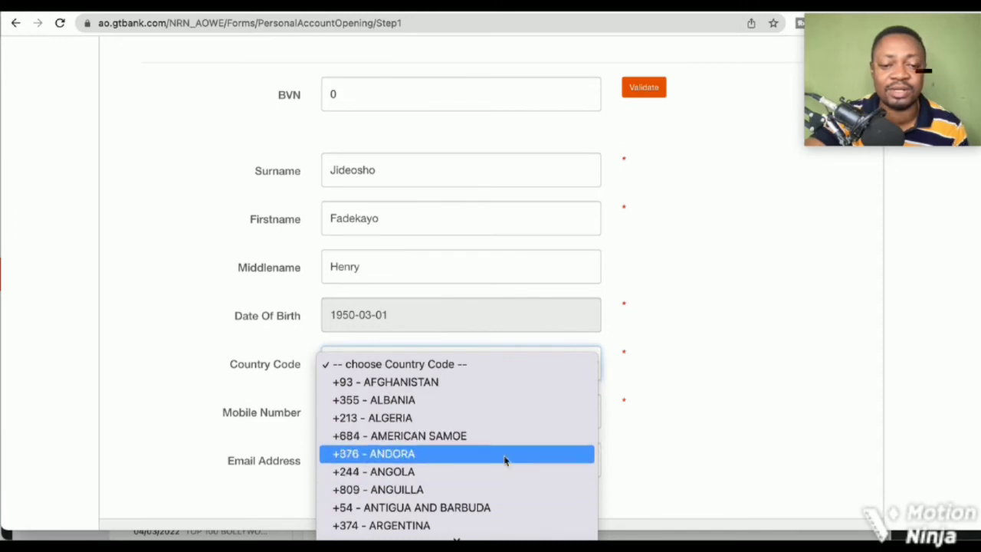
left_click(433, 526)
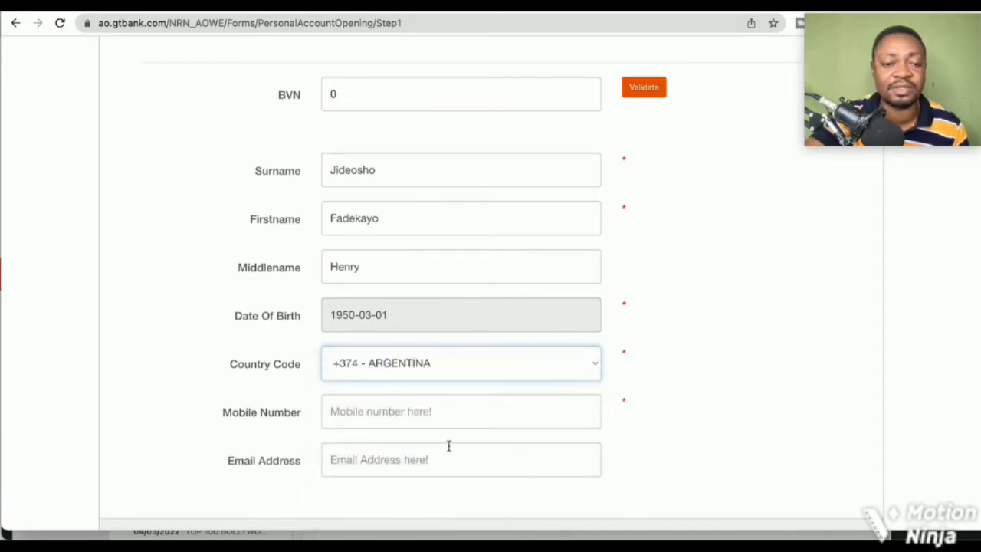
Enter the applicant's mobile number, correcting a mistyped digit
left_click(450, 419)
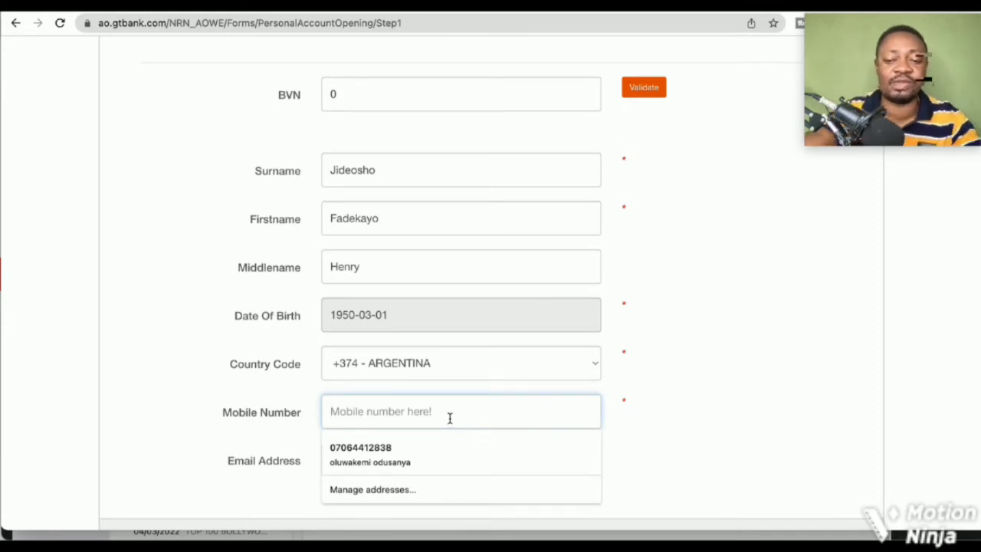
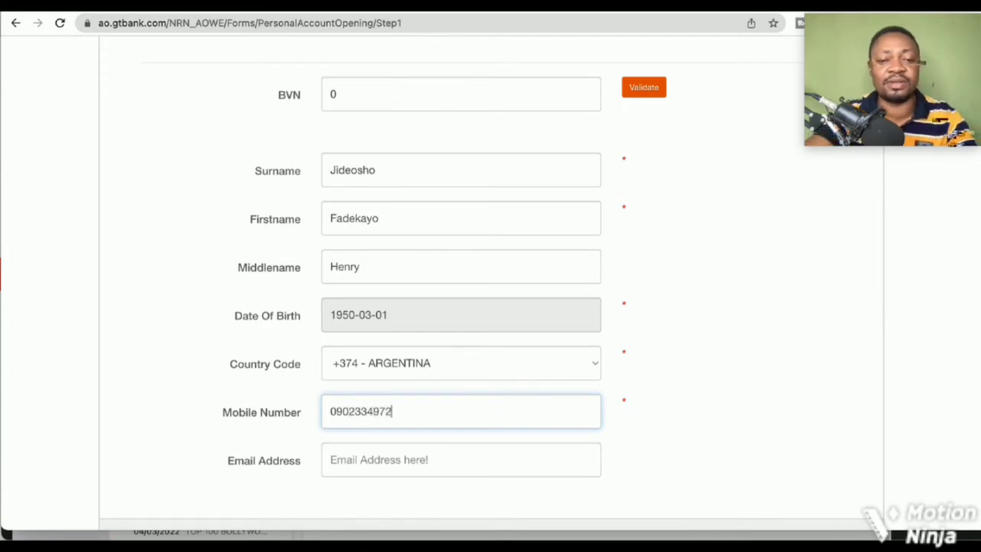
left_click(438, 457)
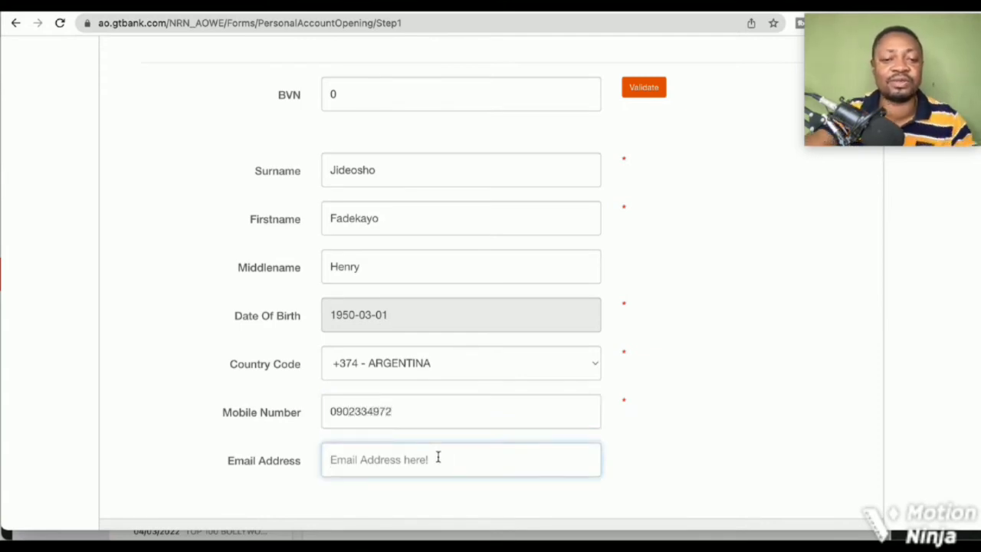
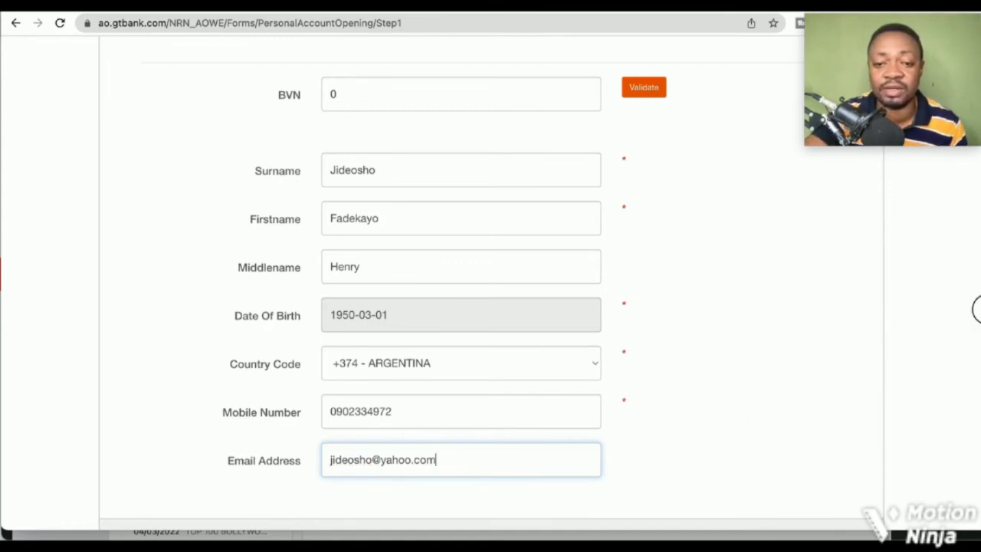
scroll(974, 311, "down", 3)
scroll(536, 360, "up", 1)
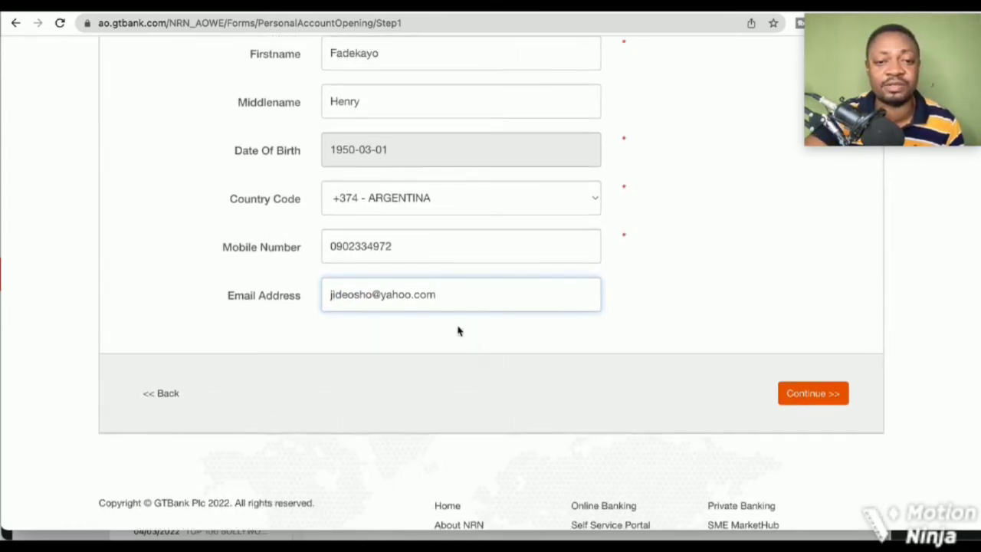
left_click_drag(433, 295, 288, 298)
key("BackSpace")
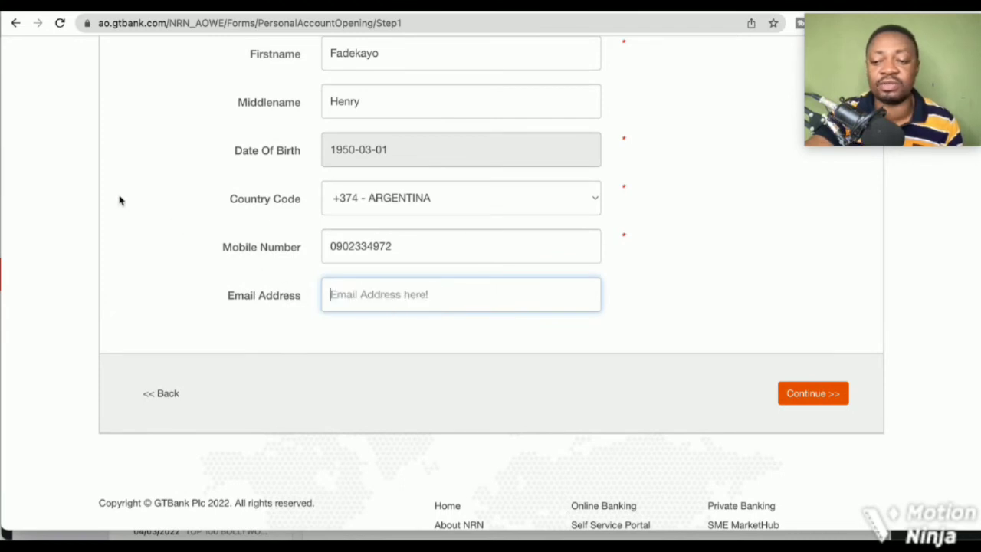
Submit Step 1, then set Title to Mr. and enter the mother's maiden name
left_click(823, 391)
left_click(819, 394)
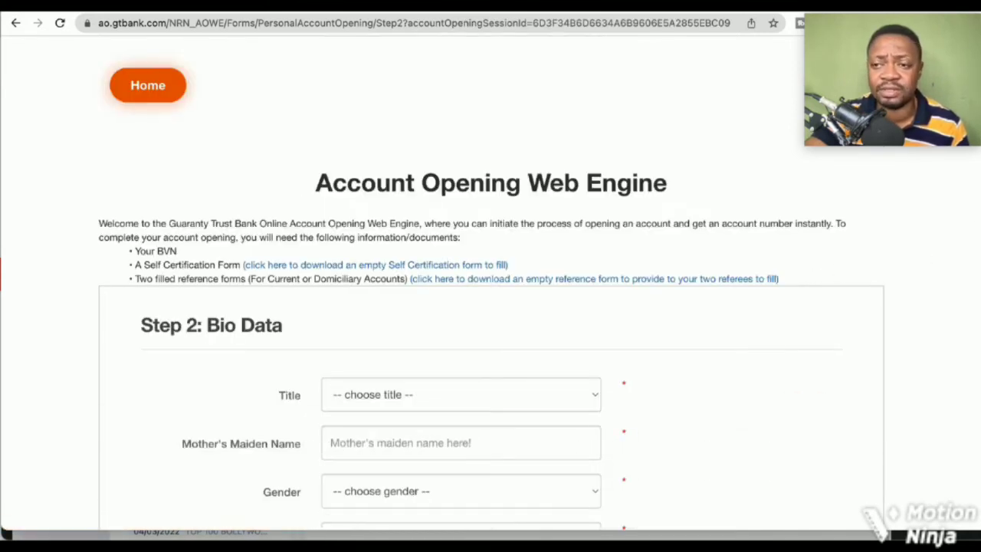
scroll(973, 219, "down", 5)
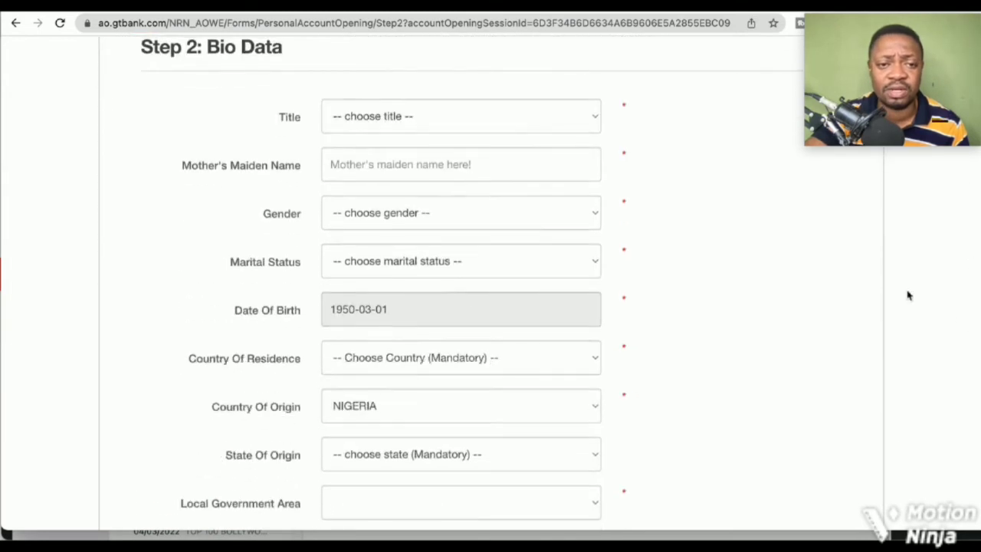
left_click(596, 125)
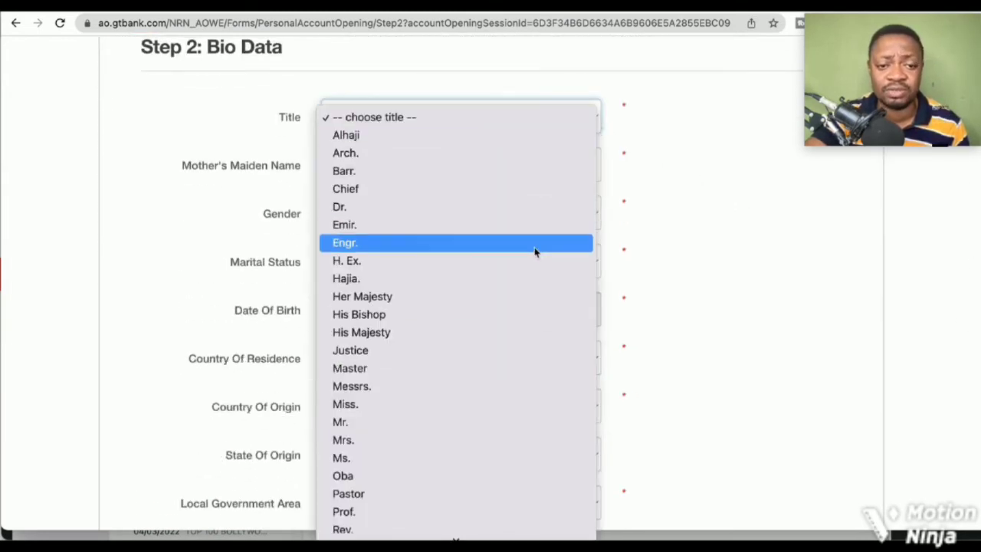
left_click(506, 423)
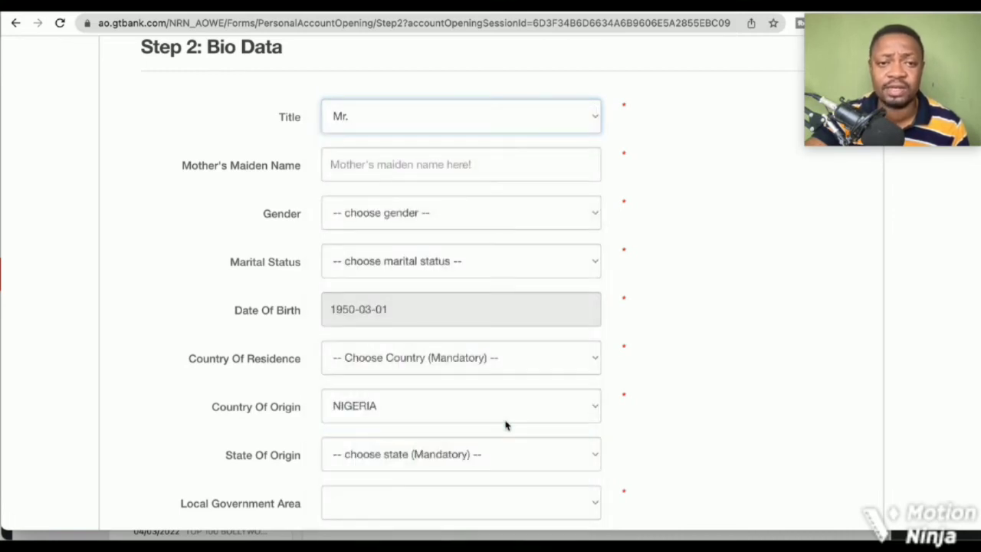
left_click(519, 167)
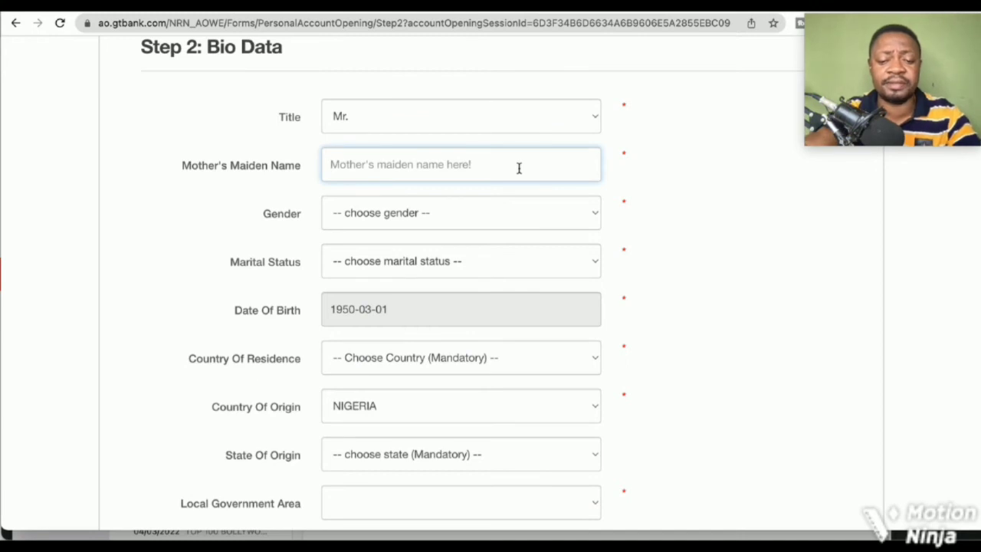
type("Te")
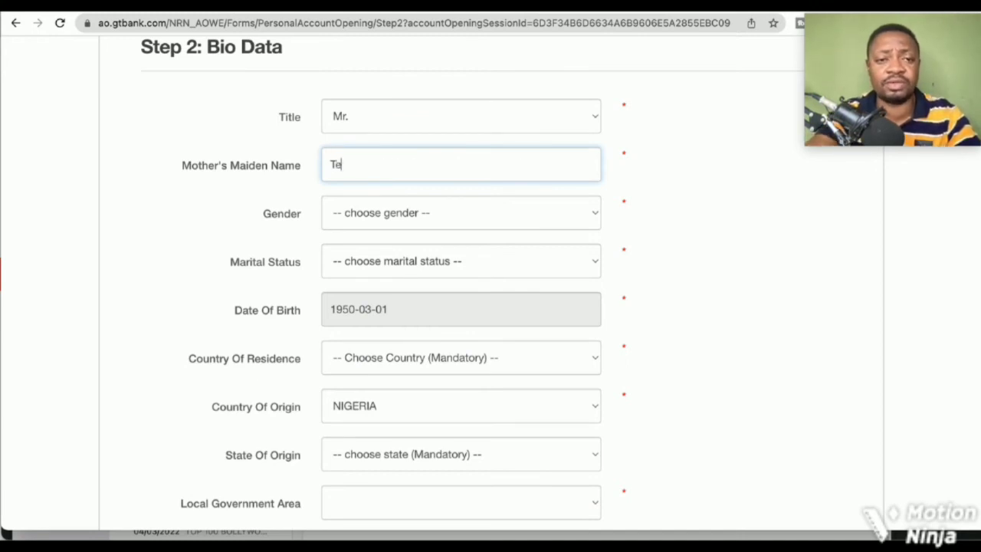
type("mi")
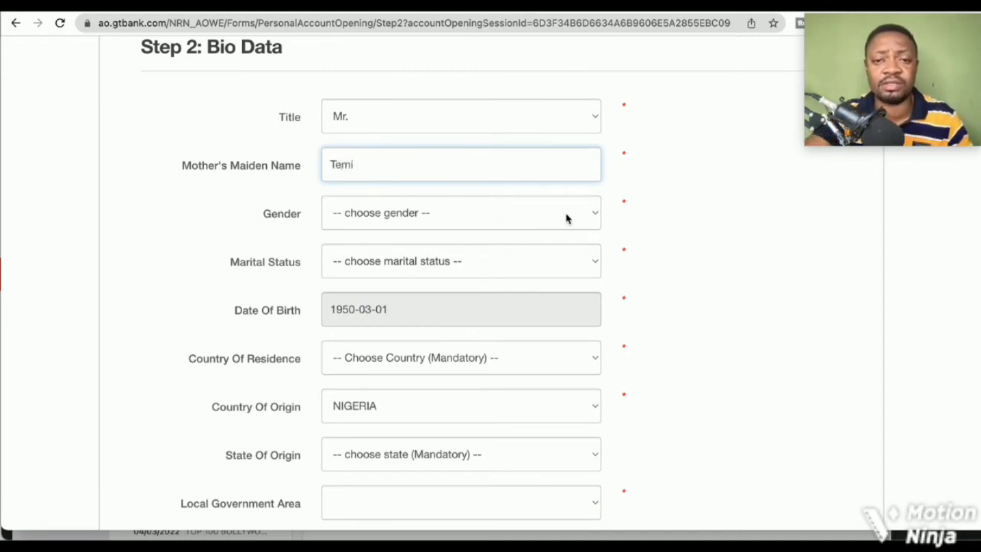
Set gender to Male, marital status to Married and country of residence to ARGENTINA
left_click(596, 219)
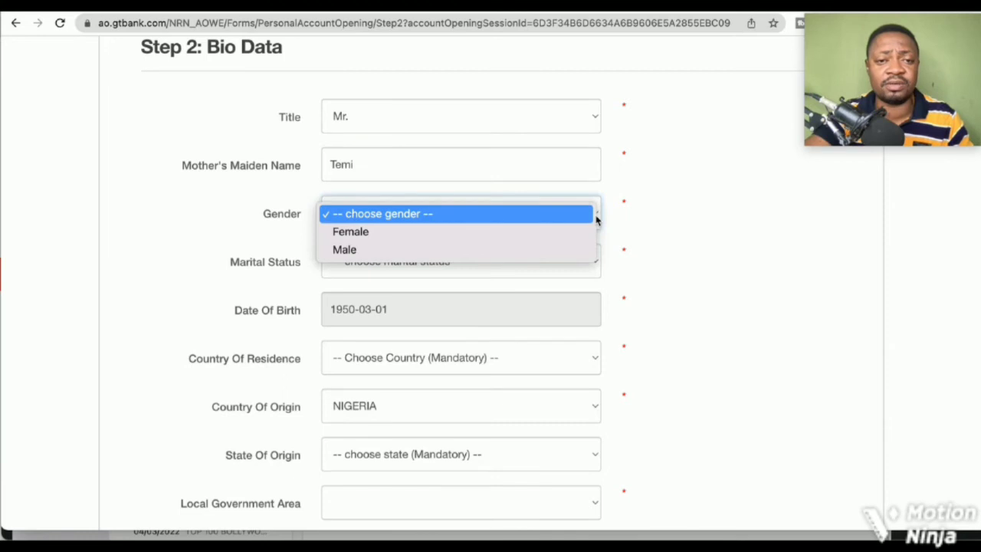
left_click(554, 252)
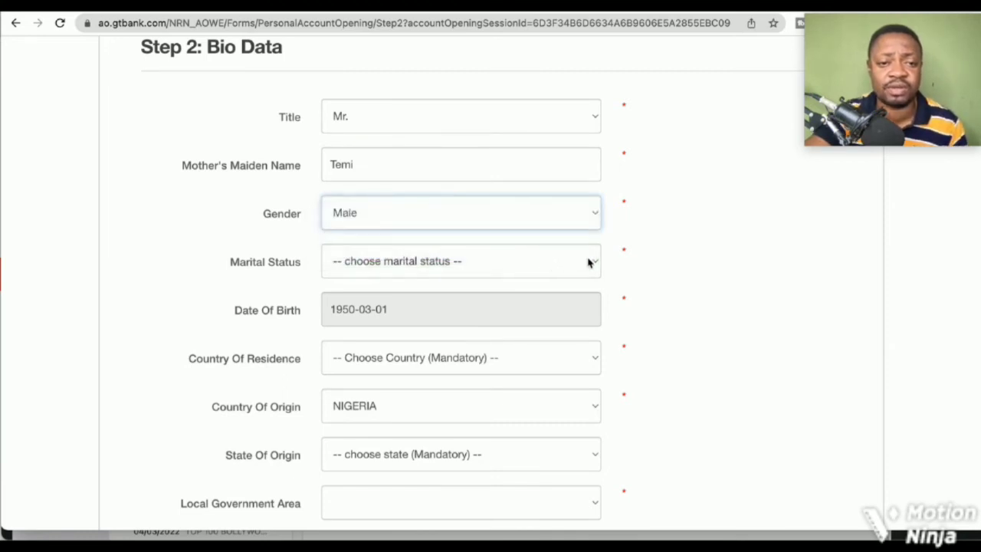
left_click(587, 261)
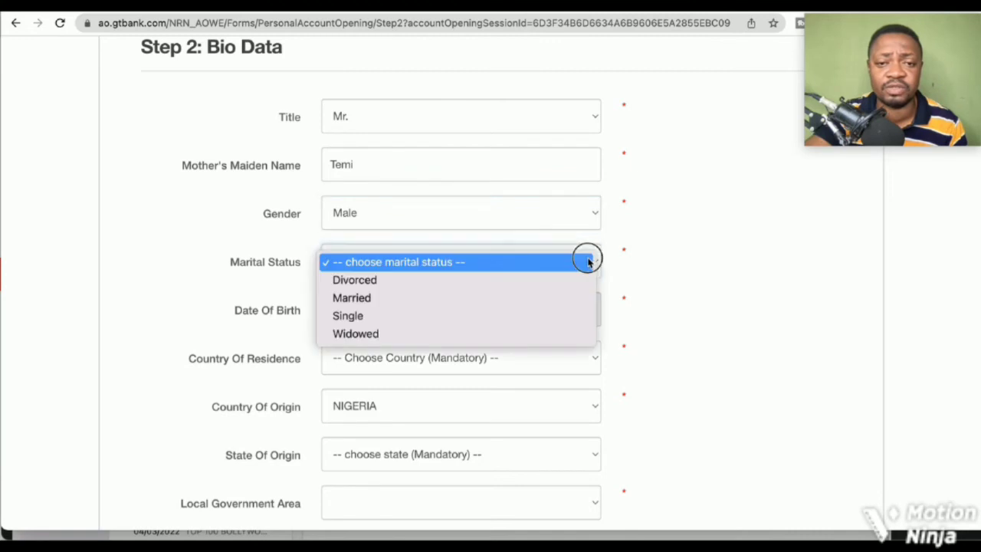
left_click(560, 304)
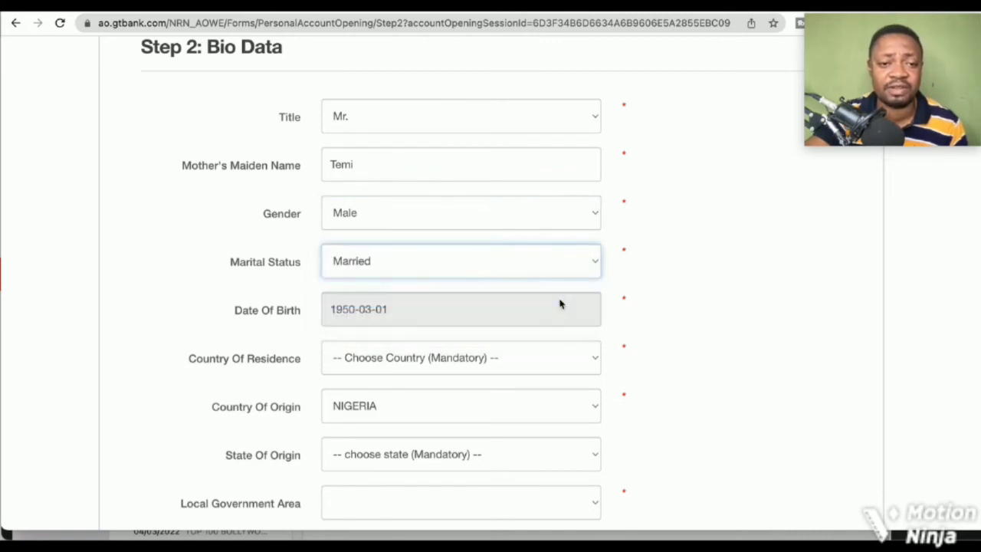
left_click(544, 362)
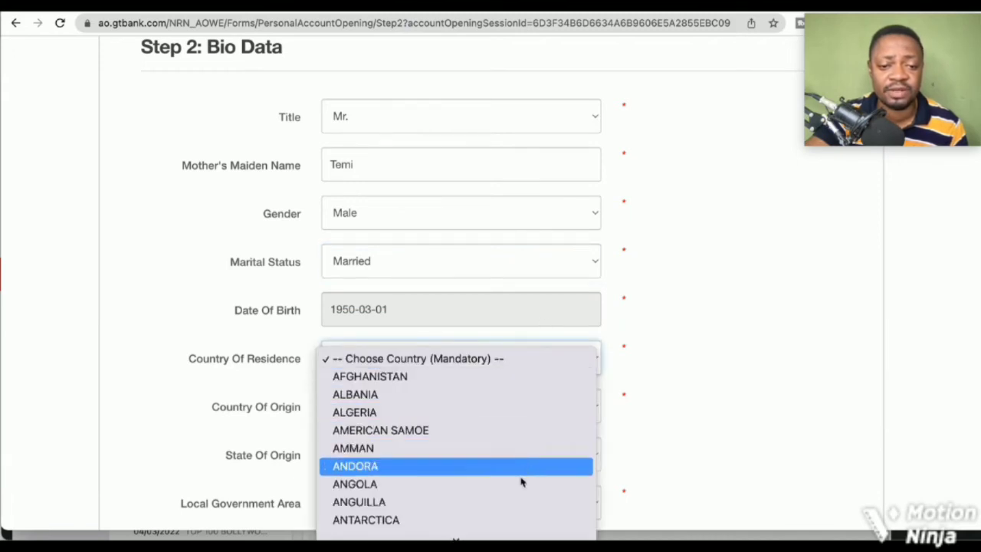
scroll(517, 501, "down", 3)
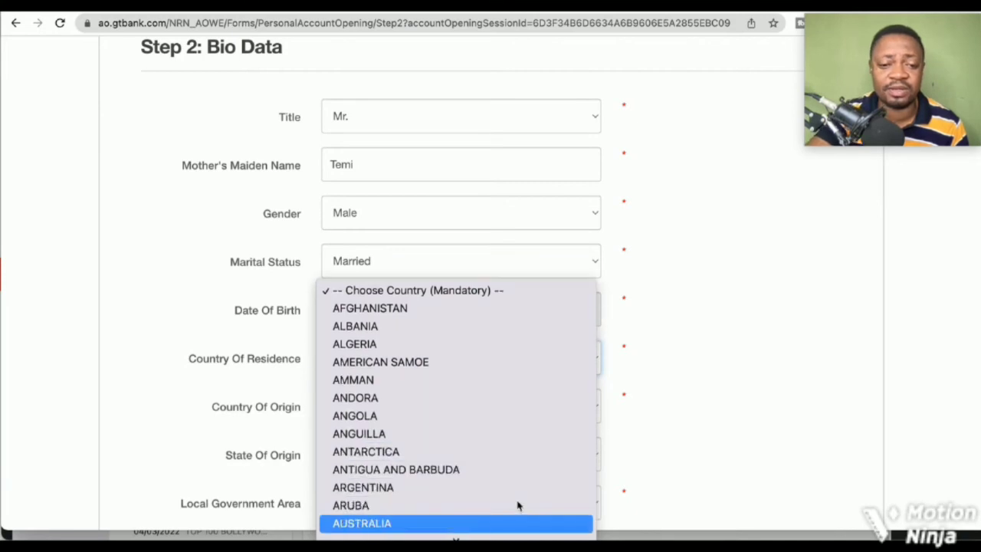
left_click(486, 489)
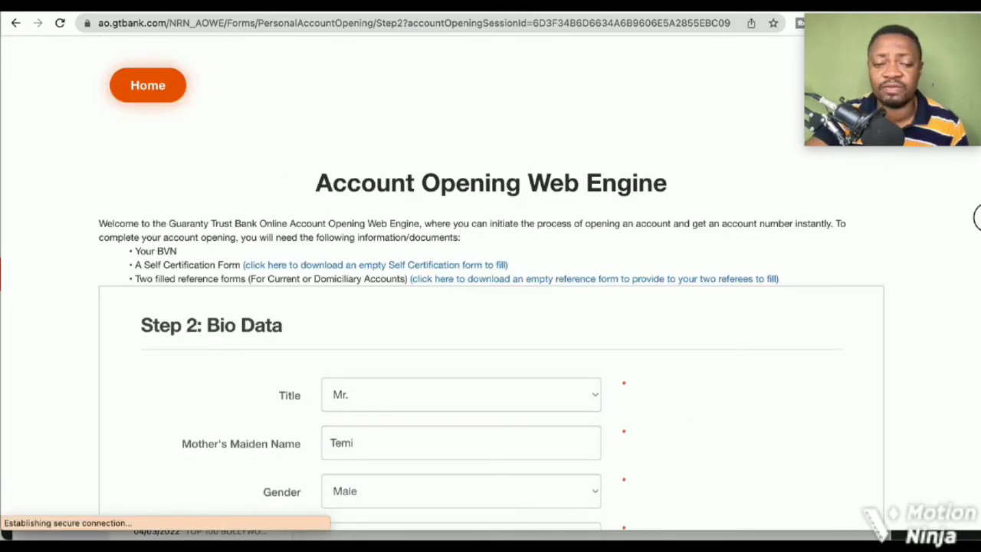
Choose DELTA state of origin and Ika South LGA, tick no children, and continue
left_click_drag(976, 223, 975, 404)
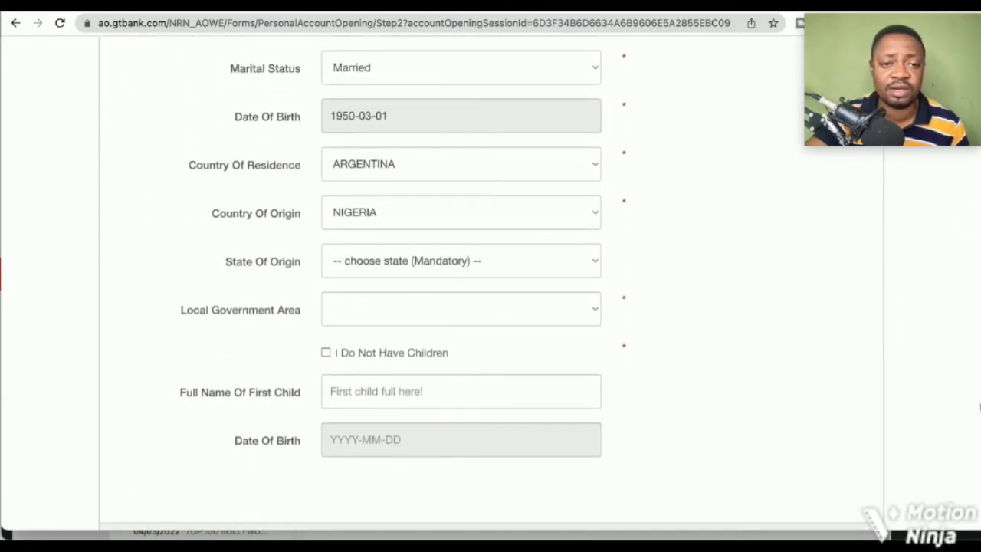
left_click(594, 263)
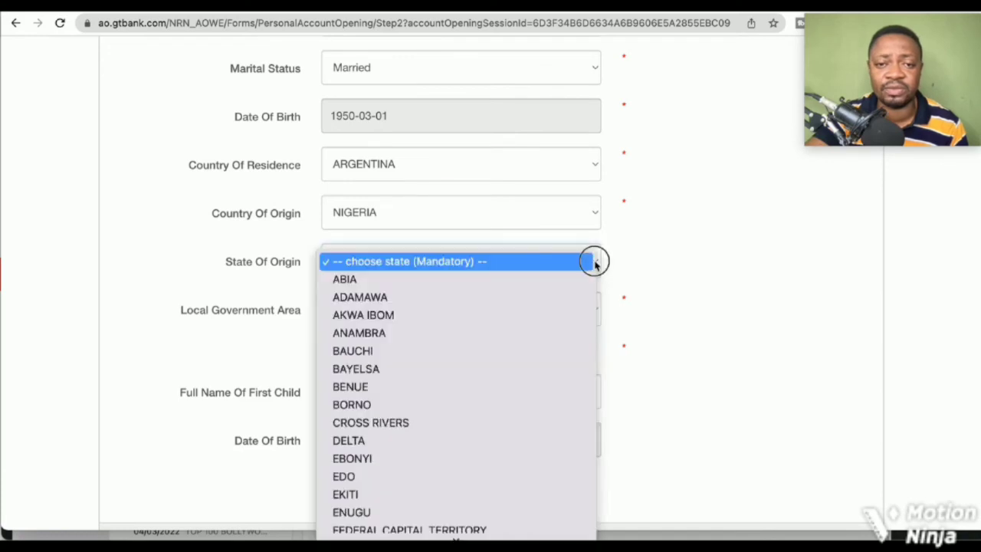
left_click(513, 440)
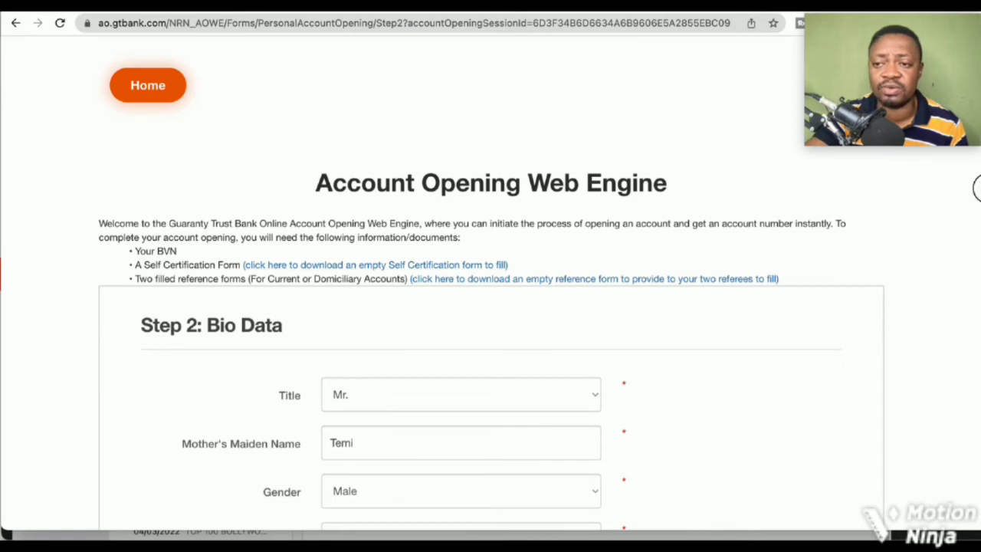
left_click_drag(977, 187, 978, 399)
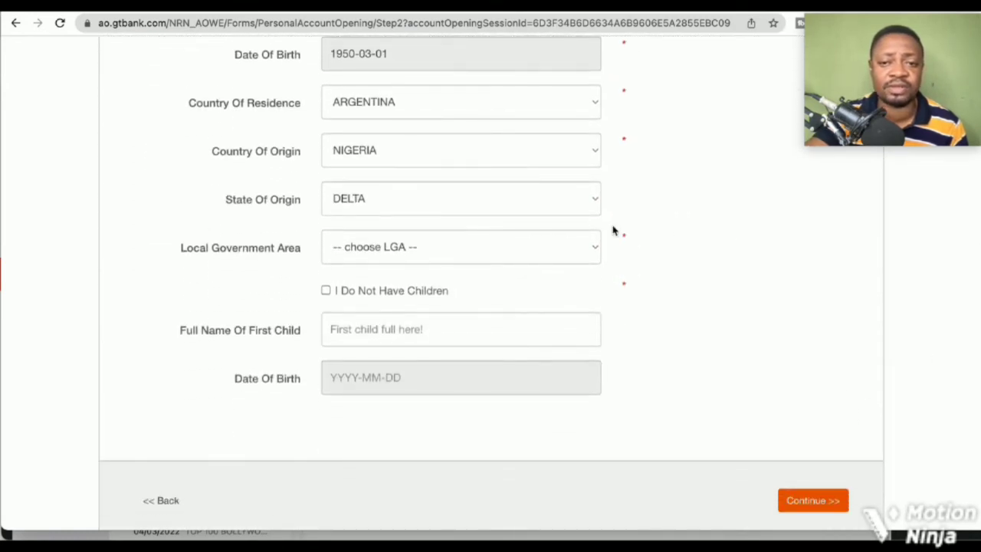
left_click(597, 247)
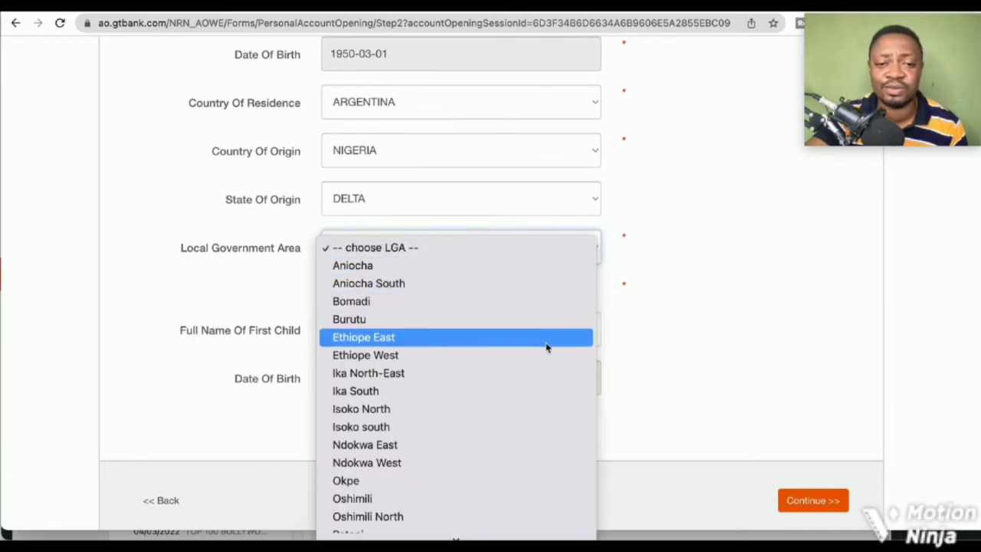
left_click(528, 391)
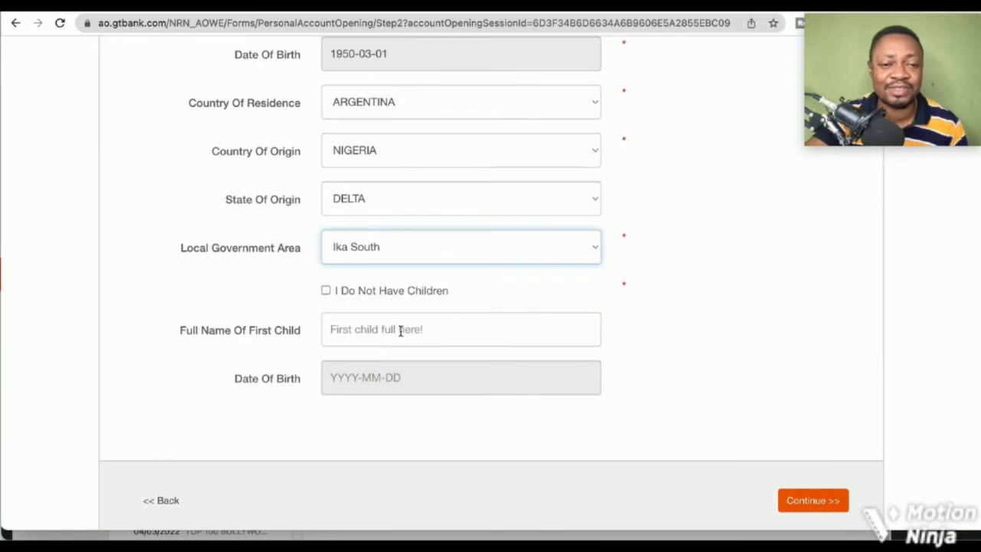
left_click(326, 291)
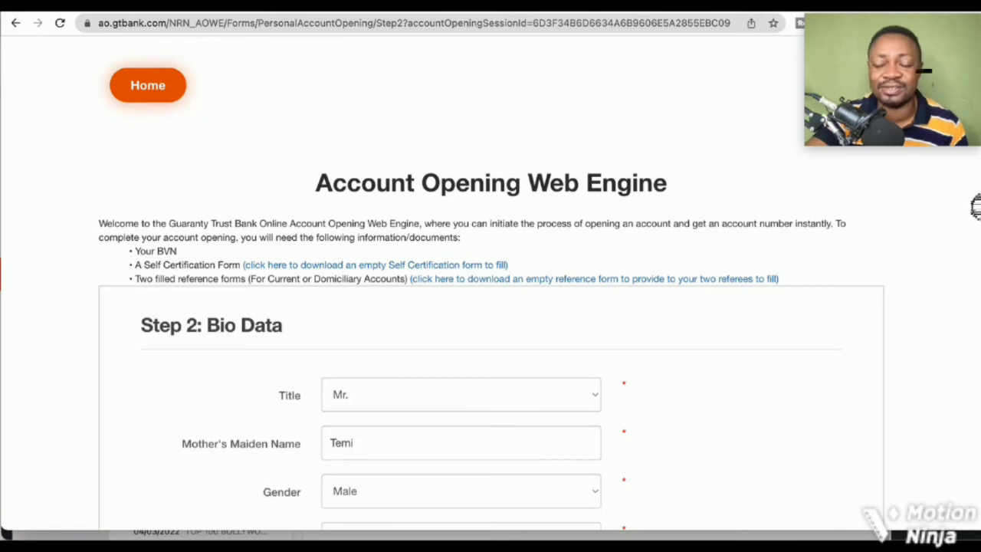
left_click_drag(974, 207, 974, 438)
left_click(830, 391)
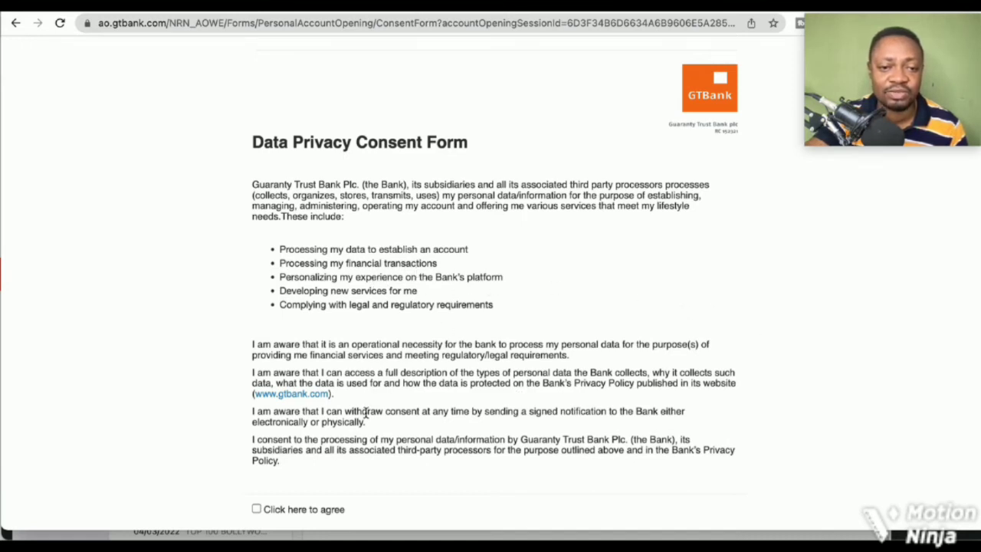
Tick the 'Click here to agree' checkbox on the Data Privacy Consent Form
left_click(257, 509)
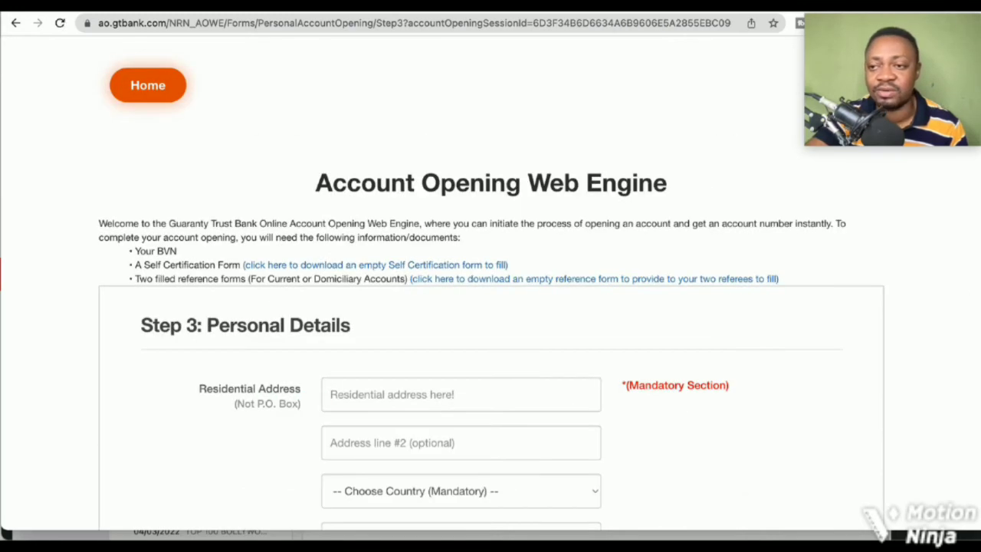
Wait for the Step 3: Personal Details page to finish loading
mouse_move(976, 153)
left_mouse_down()
mouse_move(976, 475)
mouse_move(976, 151)
left_mouse_up()
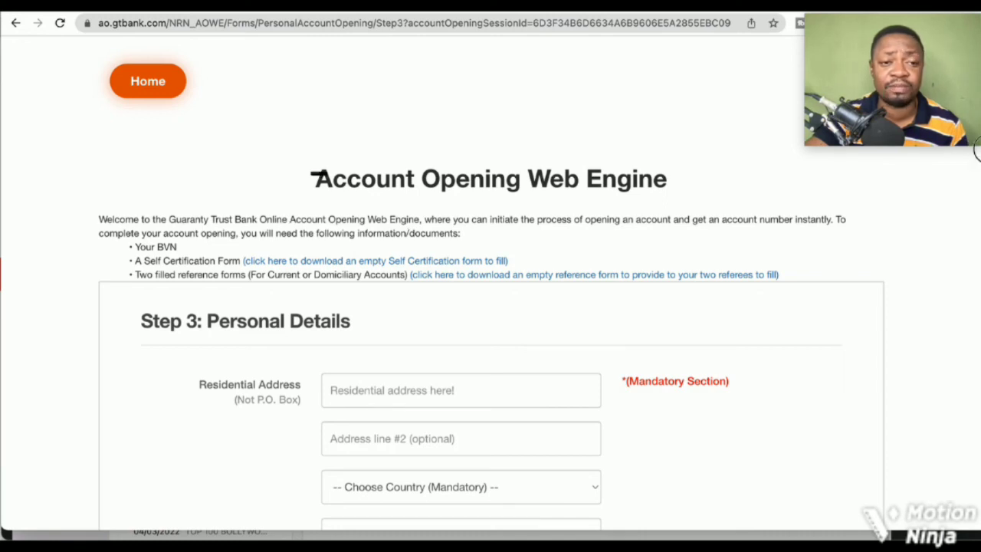
scroll(318, 173, "down", 1)
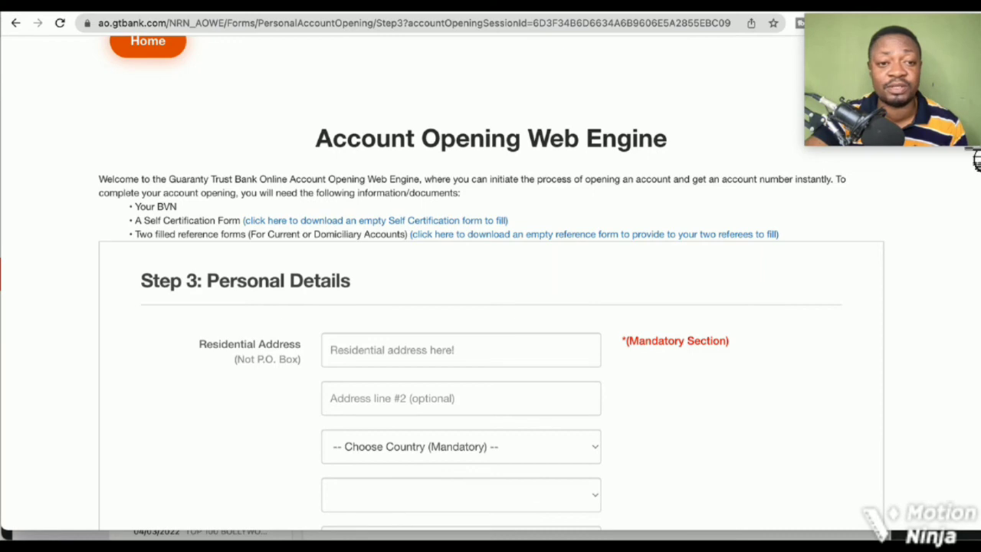
scroll(975, 159, "down", 1)
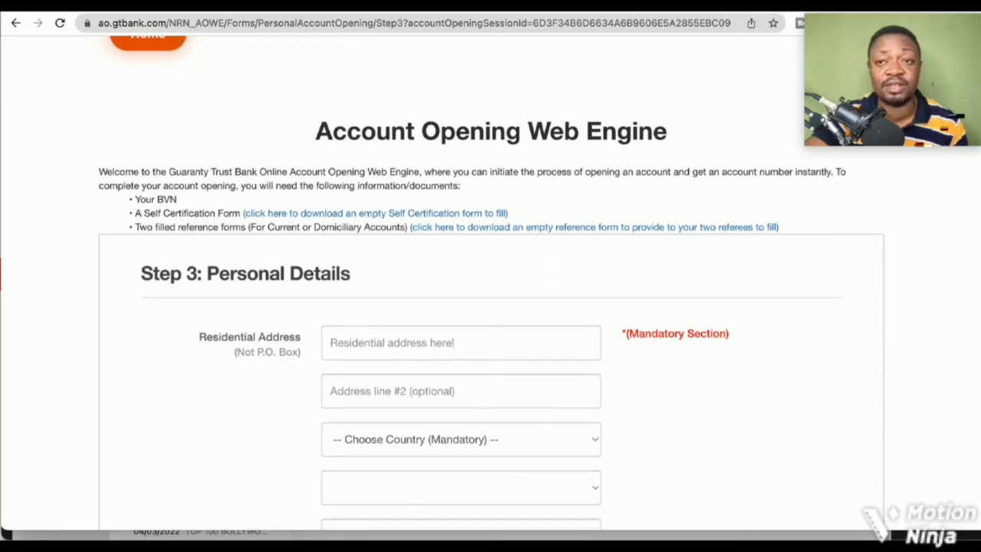